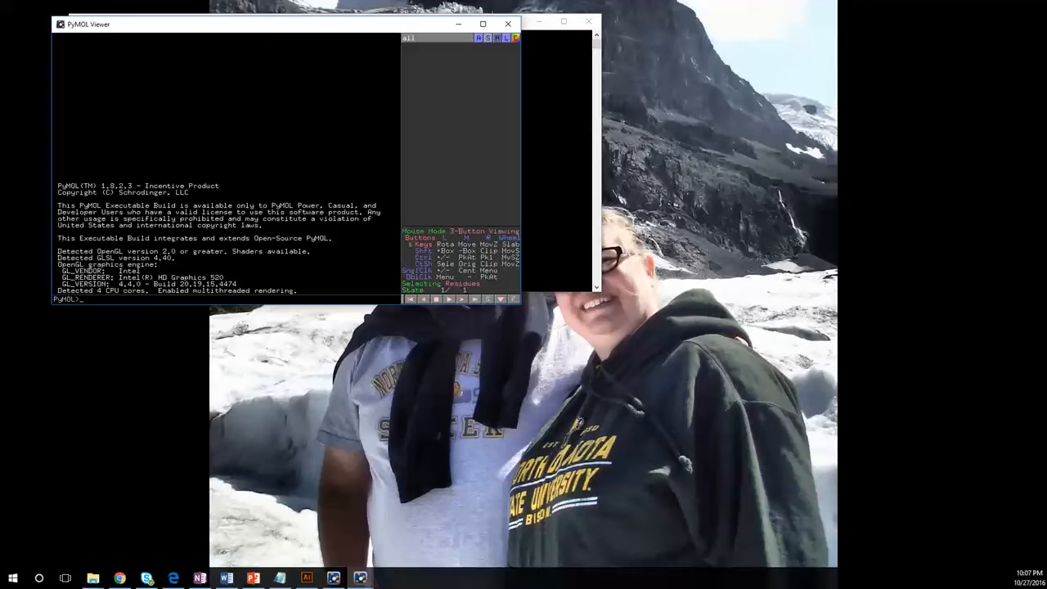
- Move the PyMOL control window below the viewer window
drag(598, 319, 654, 354)
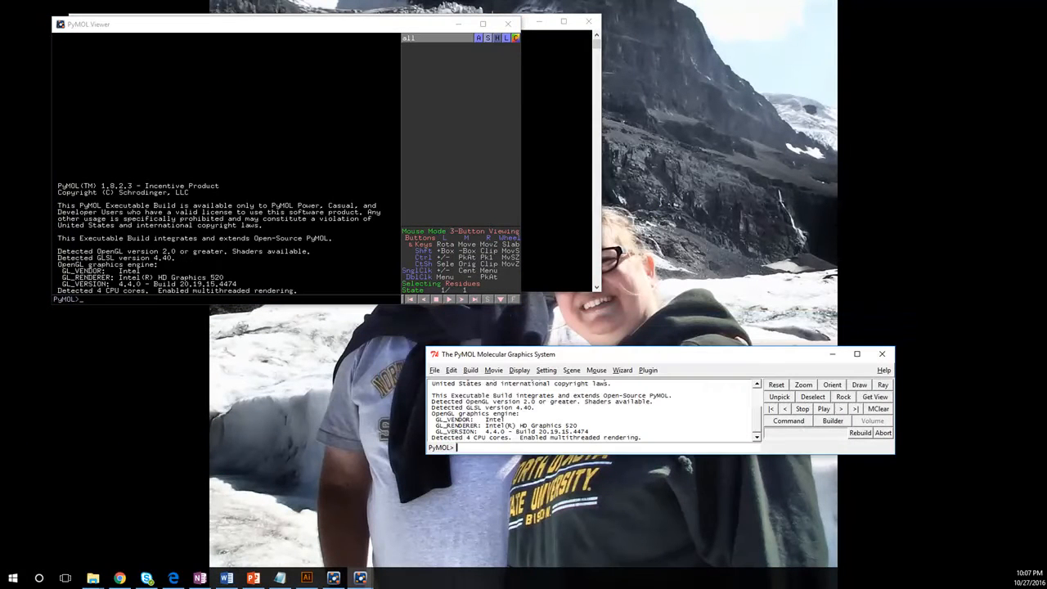
- Open the gD 2c36 session from Dropbox > Videos > Herpes gD > gD Community Comparison > Models
click(434, 369)
click(450, 219)
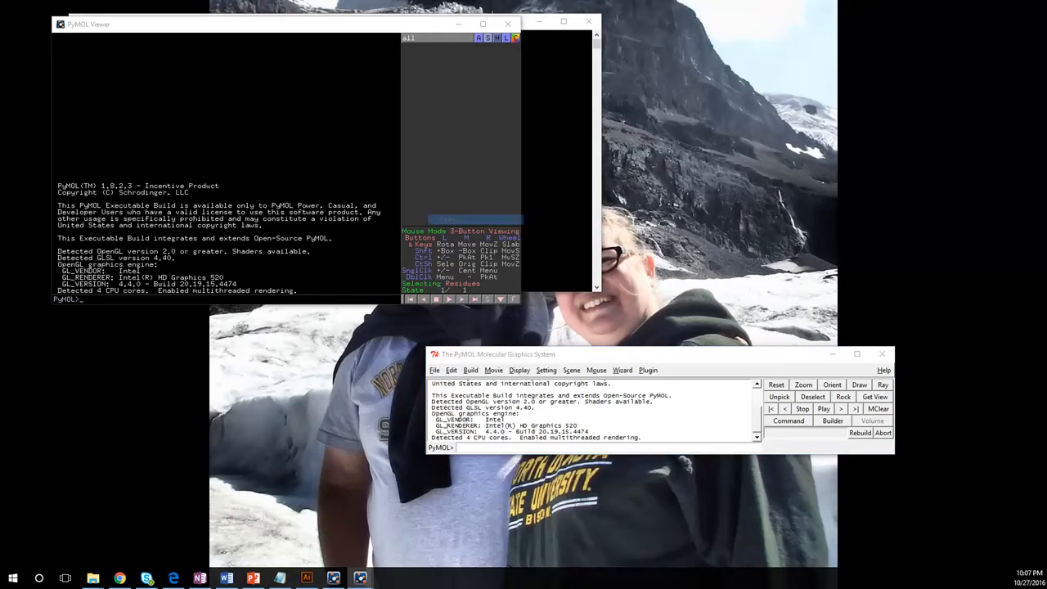
click(652, 360)
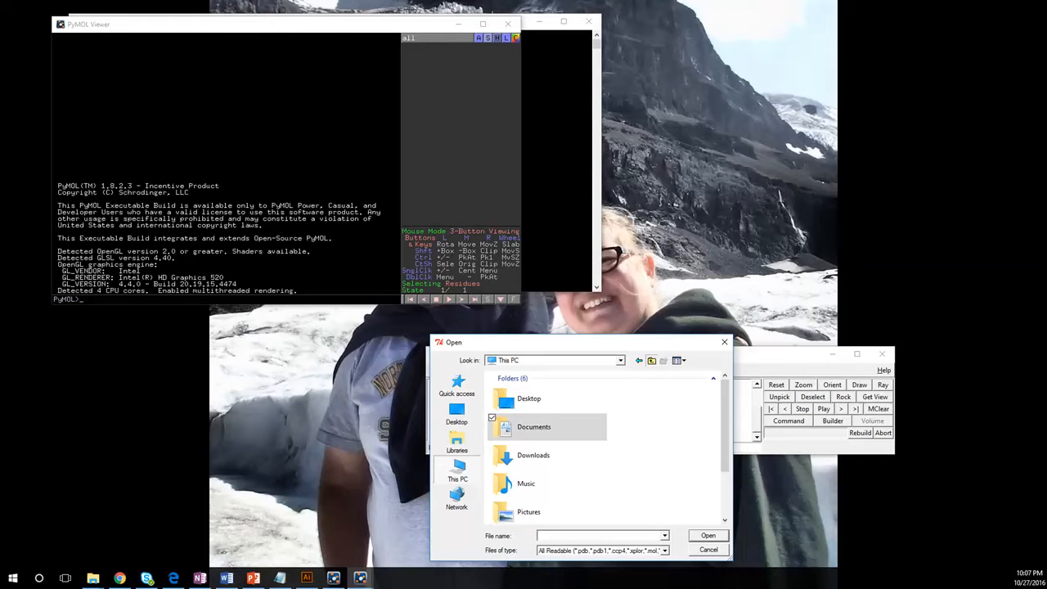
click(651, 360)
double_click(536, 396)
scroll(557, 430, down, 12)
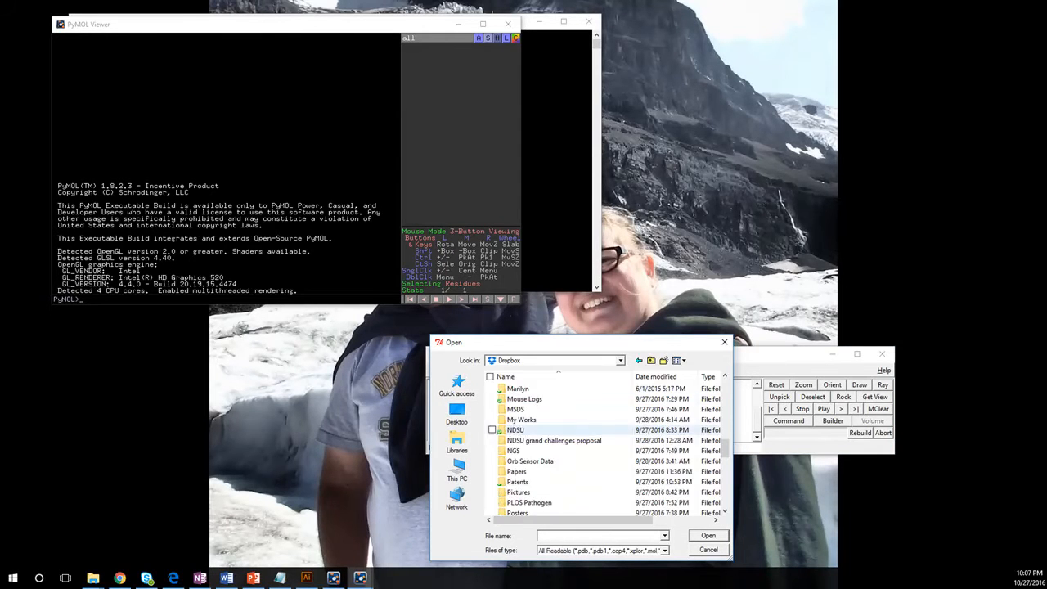
scroll(557, 442, down, 6)
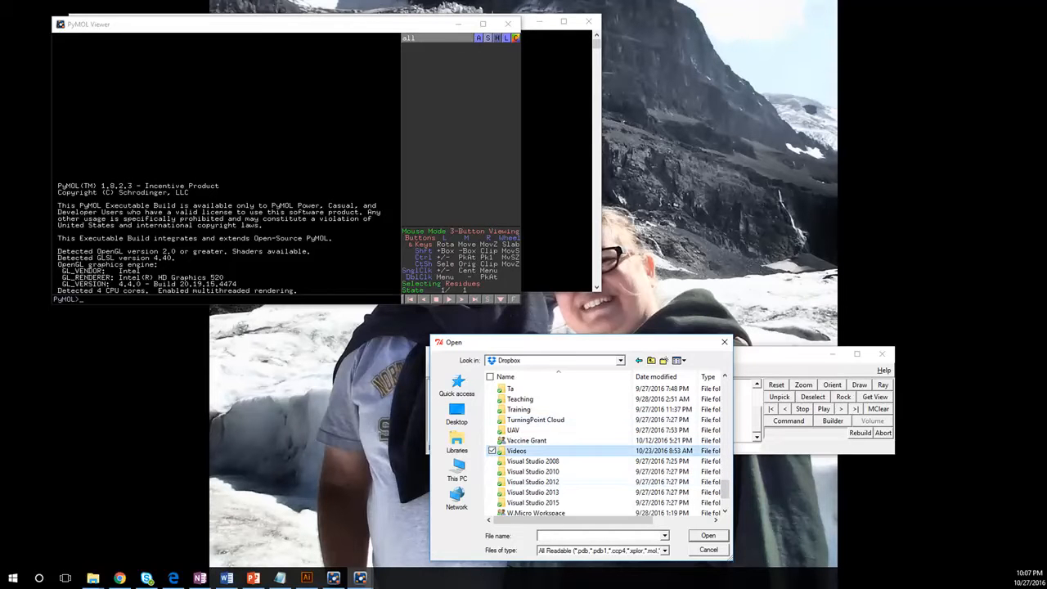
double_click(516, 451)
double_click(524, 399)
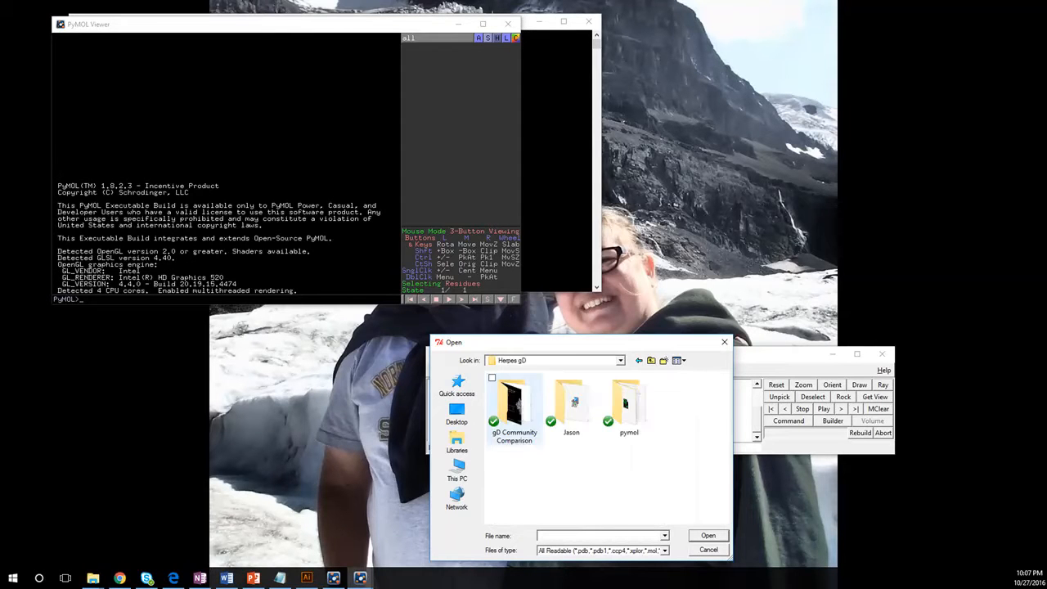
double_click(514, 405)
double_click(514, 405)
click(517, 399)
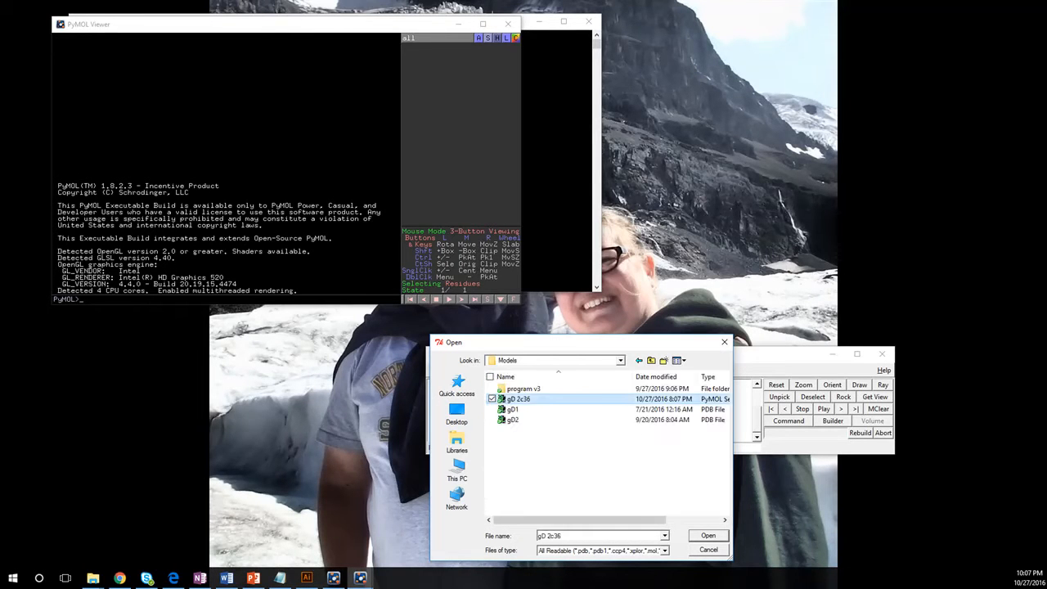
double_click(518, 399)
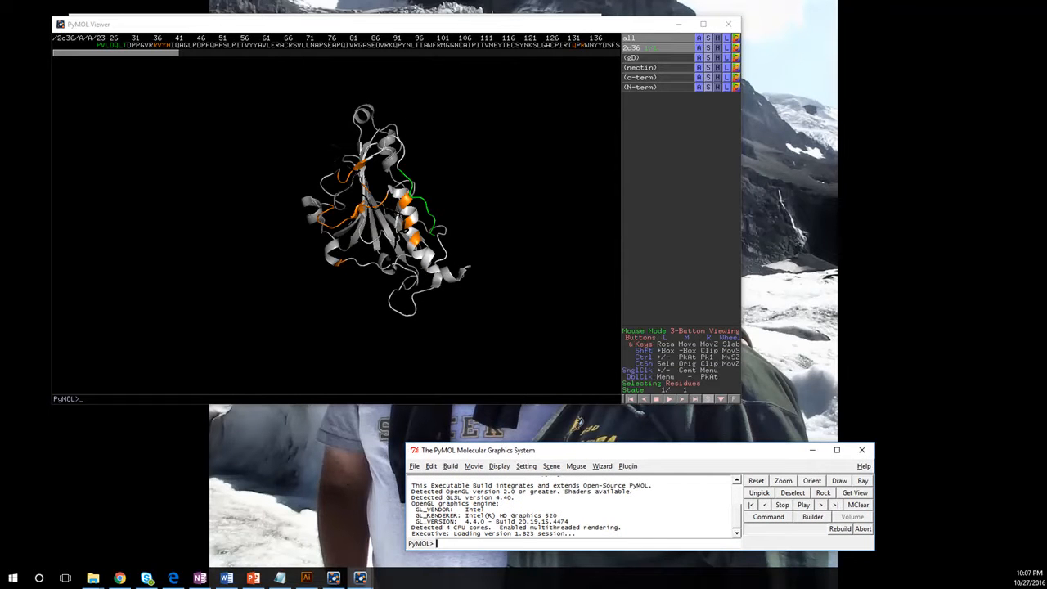
- Select residue ASN 227 and label it with its residue name and number
click(407, 200)
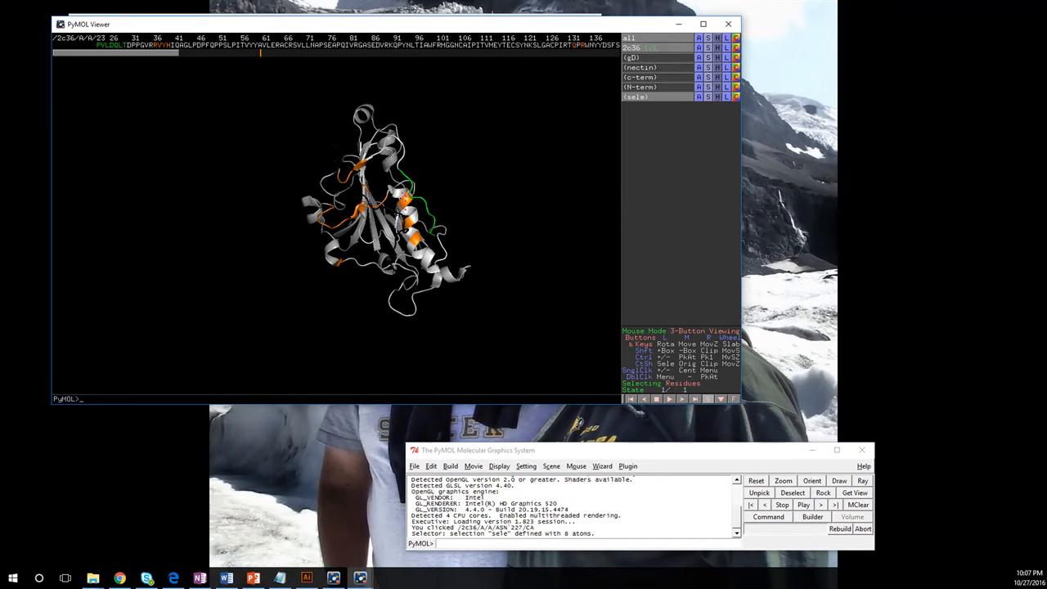
right_click(401, 197)
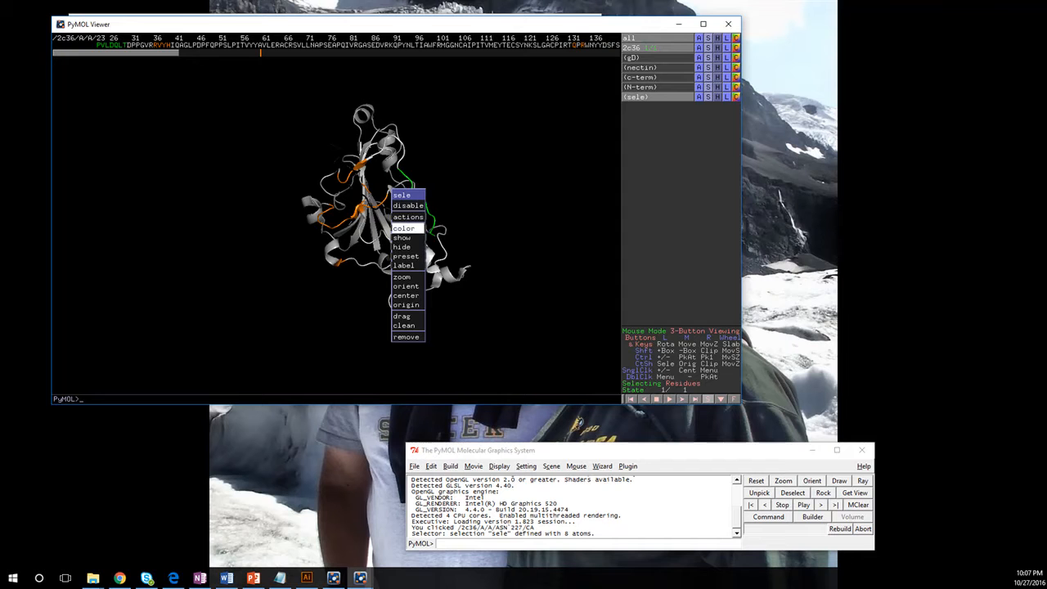
mouse_move(405, 266)
click(446, 250)
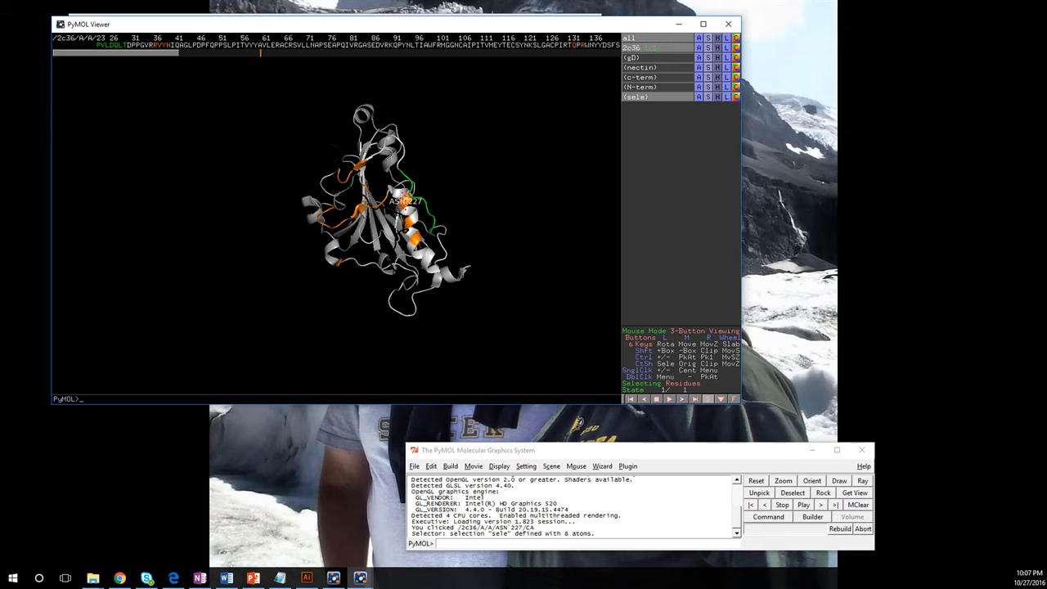
- Label VAL 231 with its residue name
right_click(381, 214)
mouse_move(409, 256)
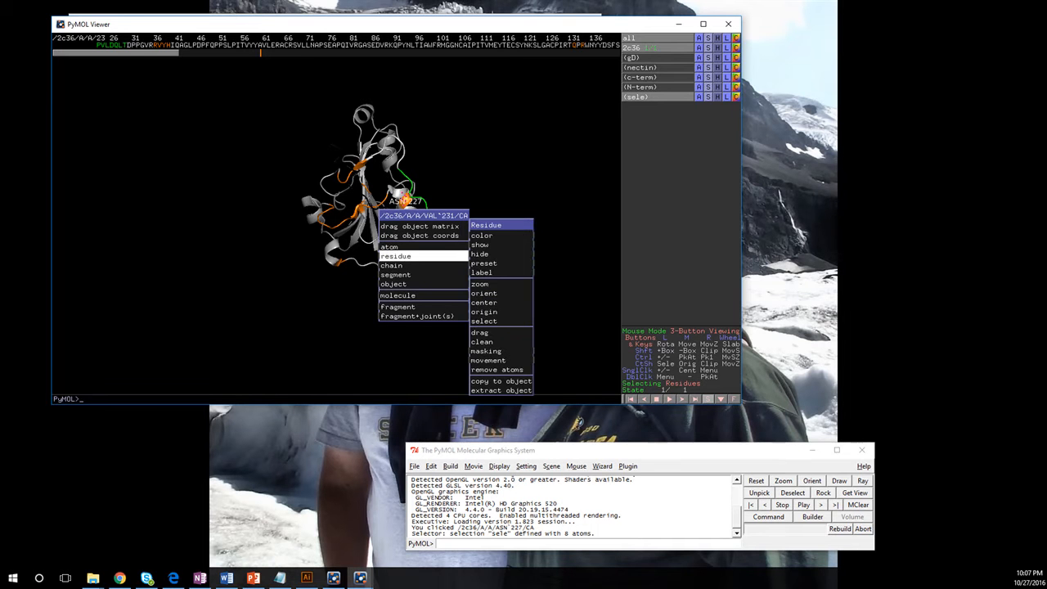
mouse_move(482, 272)
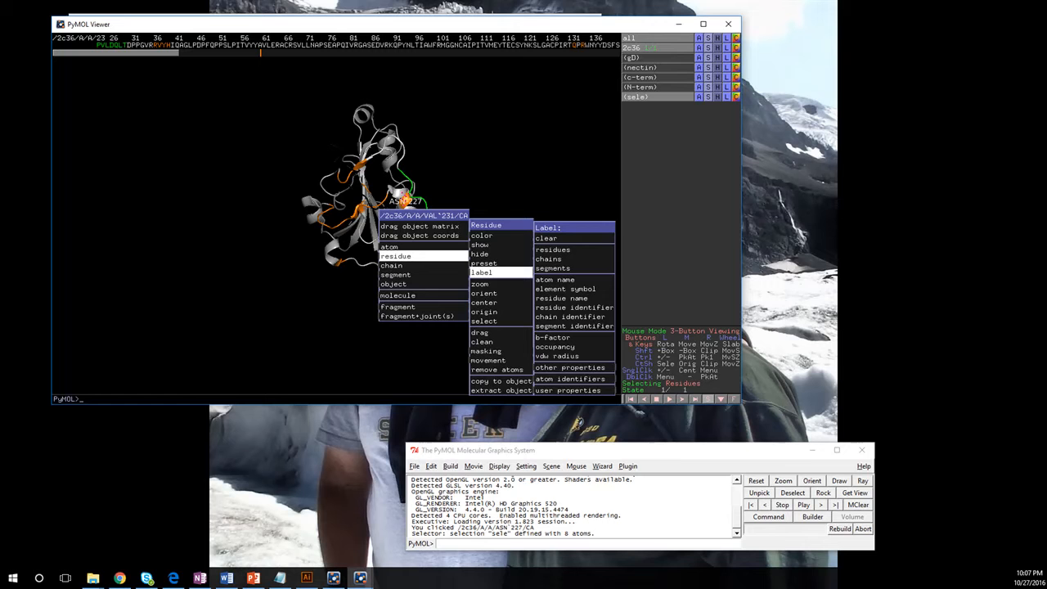
click(573, 298)
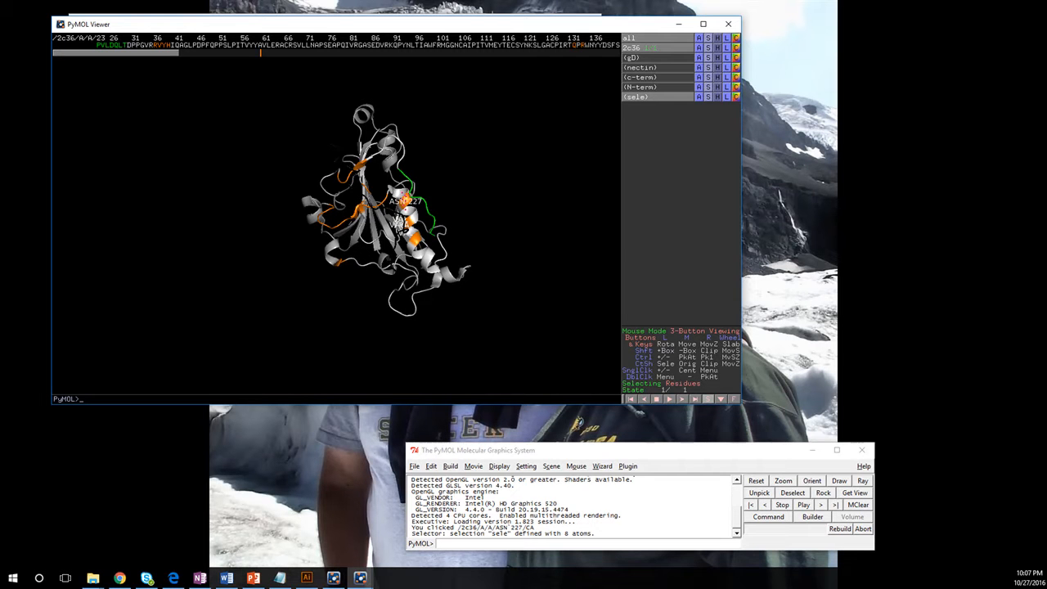
right_click(376, 214)
- Clear the residue labels, including ASN 227's, and add VAL 231 to the selection
mouse_move(409, 256)
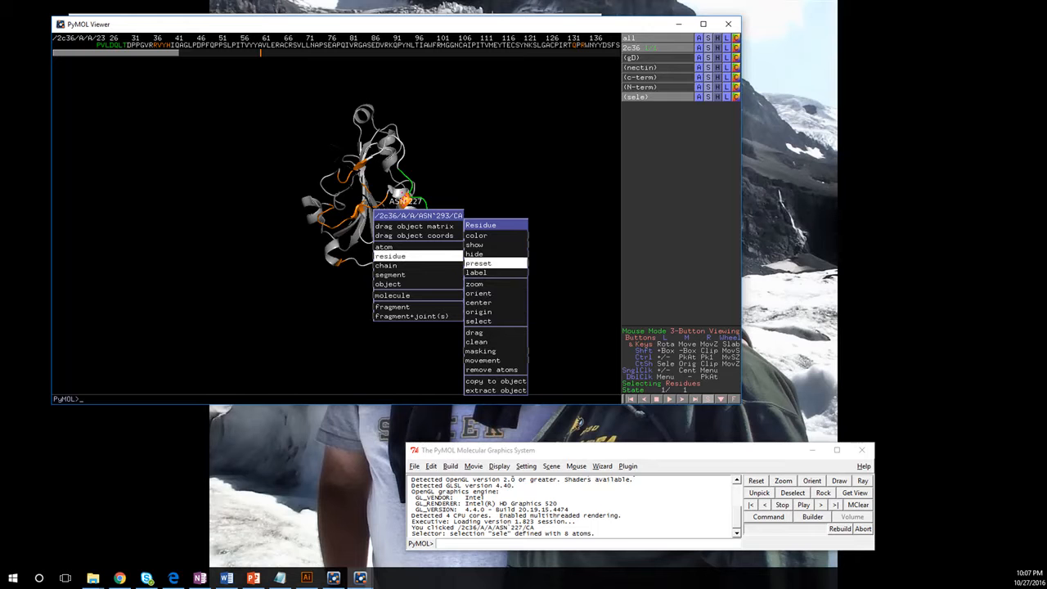
mouse_move(496, 273)
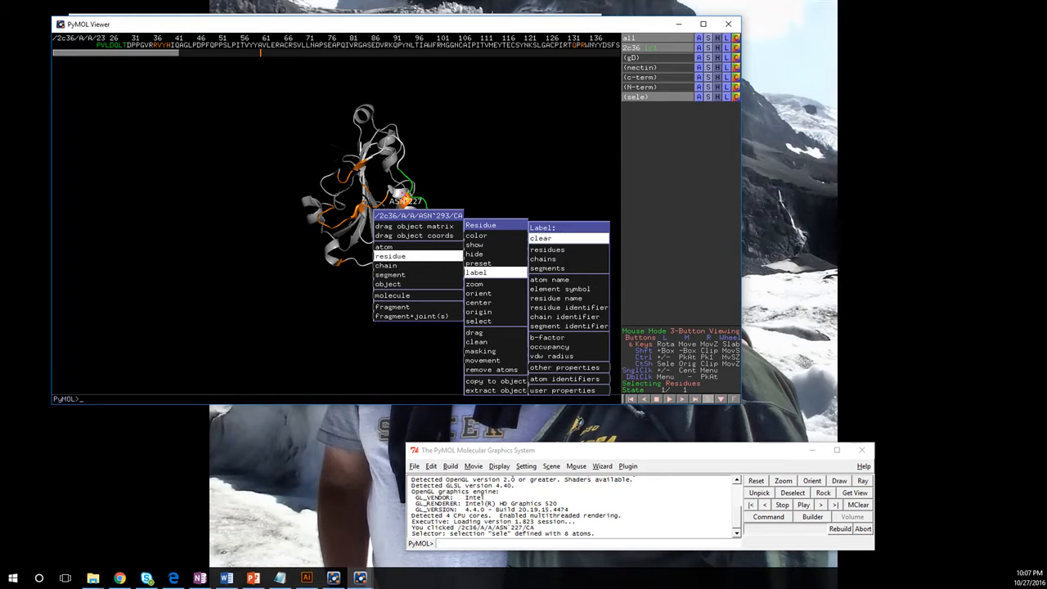
click(549, 238)
click(401, 197)
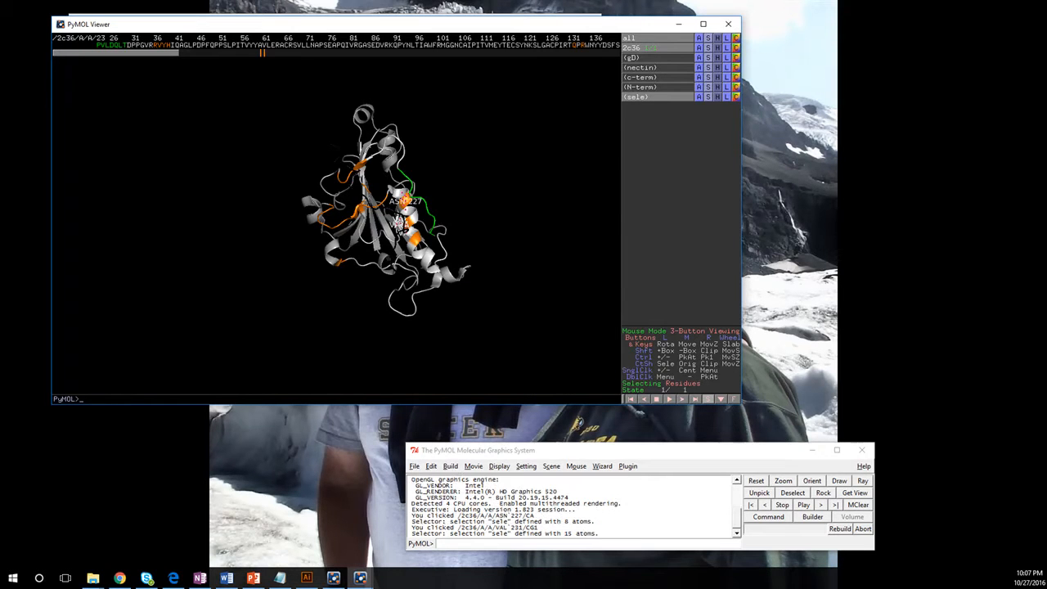
right_click(391, 212)
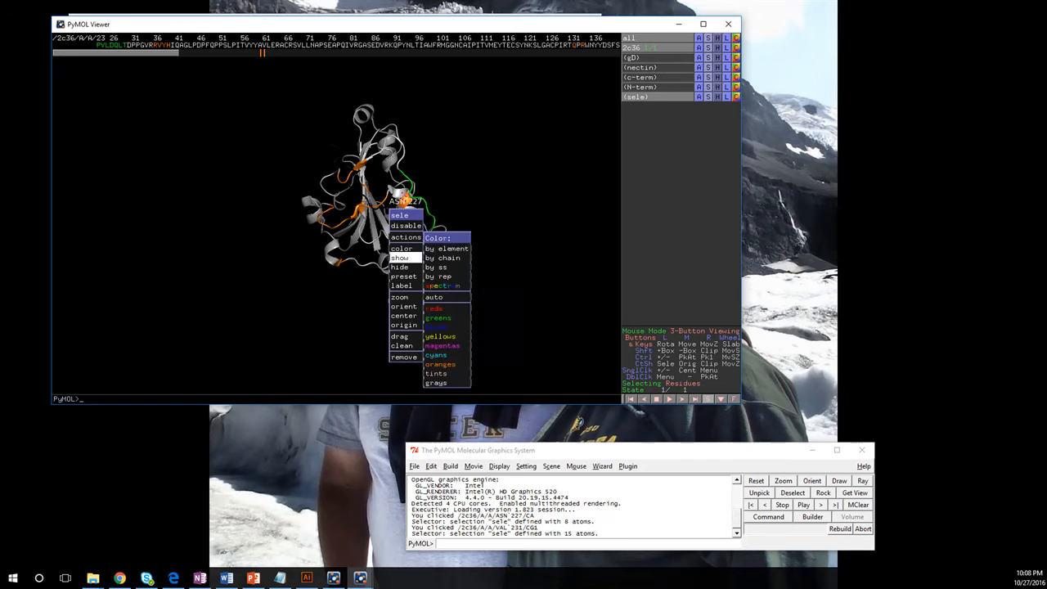
mouse_move(401, 285)
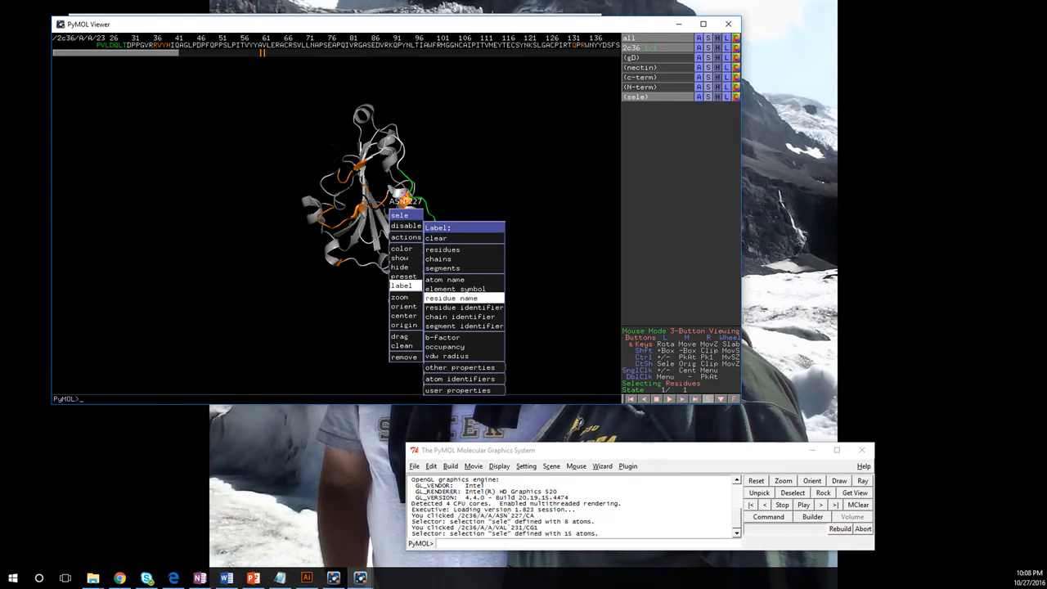
click(436, 238)
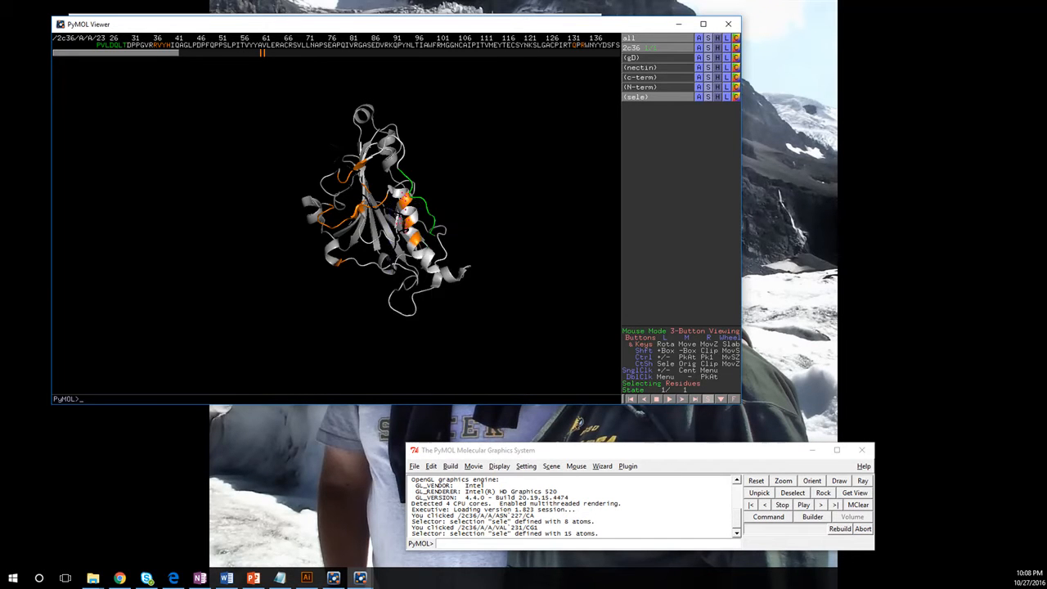
- Add LYS 245 and THR 230 to the selection, keeping ASN 227 included
click(441, 232)
click(417, 215)
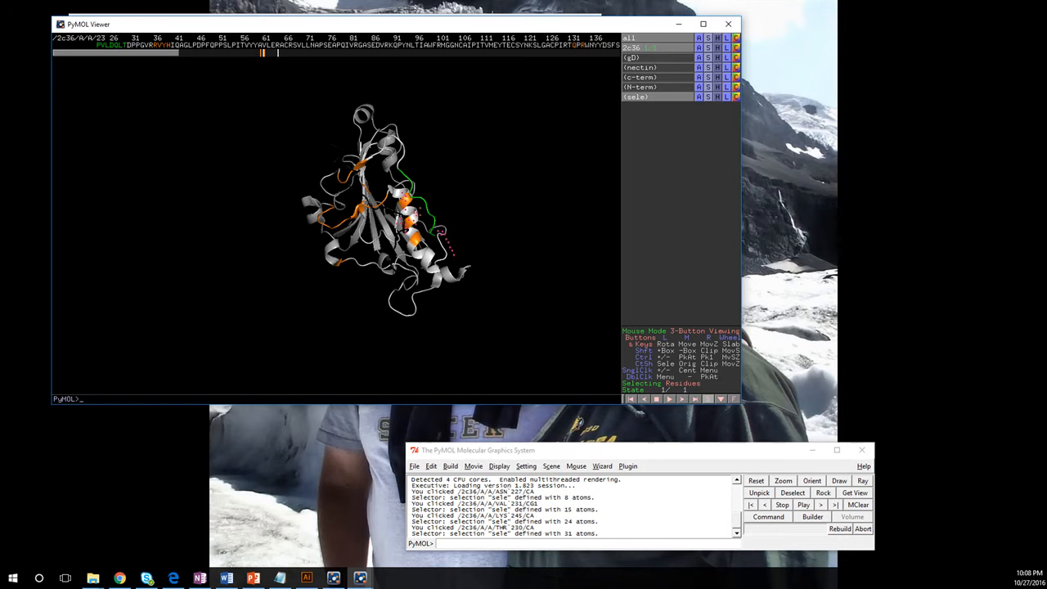
right_drag(416, 216, 419, 292)
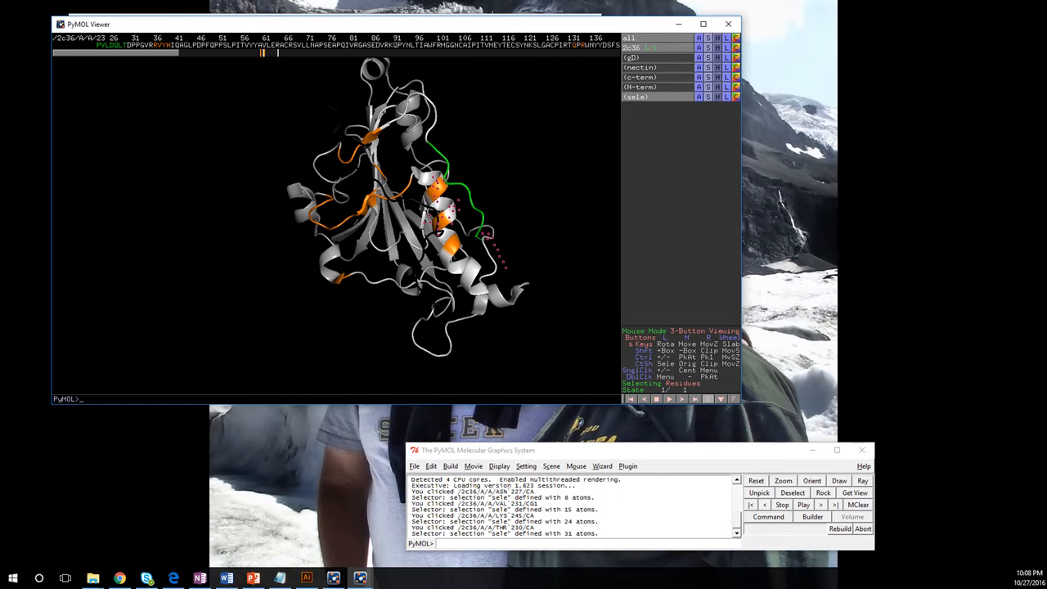
click(436, 216)
click(436, 216)
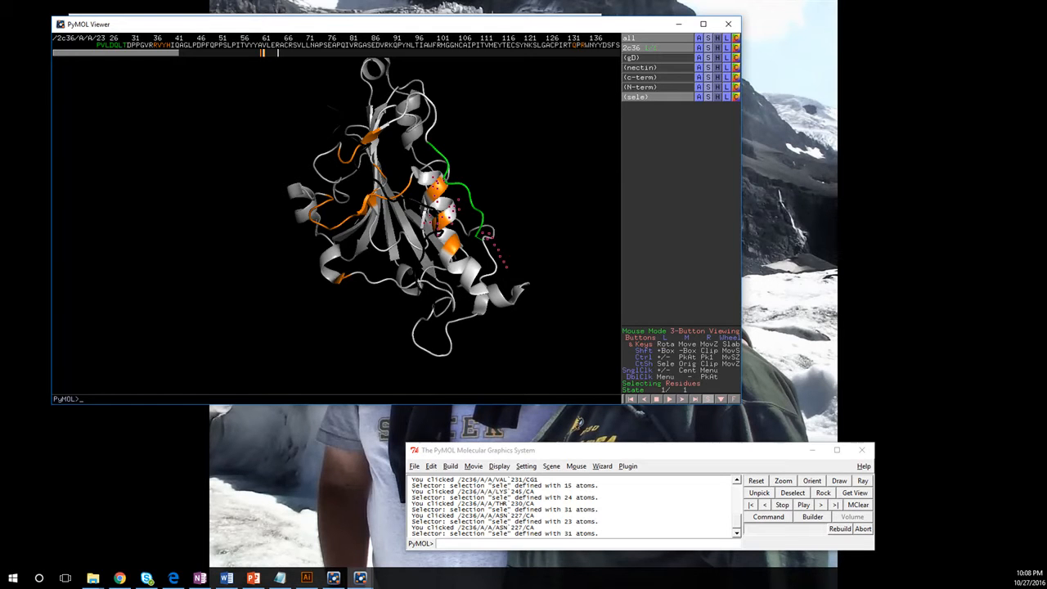
- Add LEU 28 to the selection and label all selected residues
click(120, 45)
right_click(120, 45)
mouse_move(121, 112)
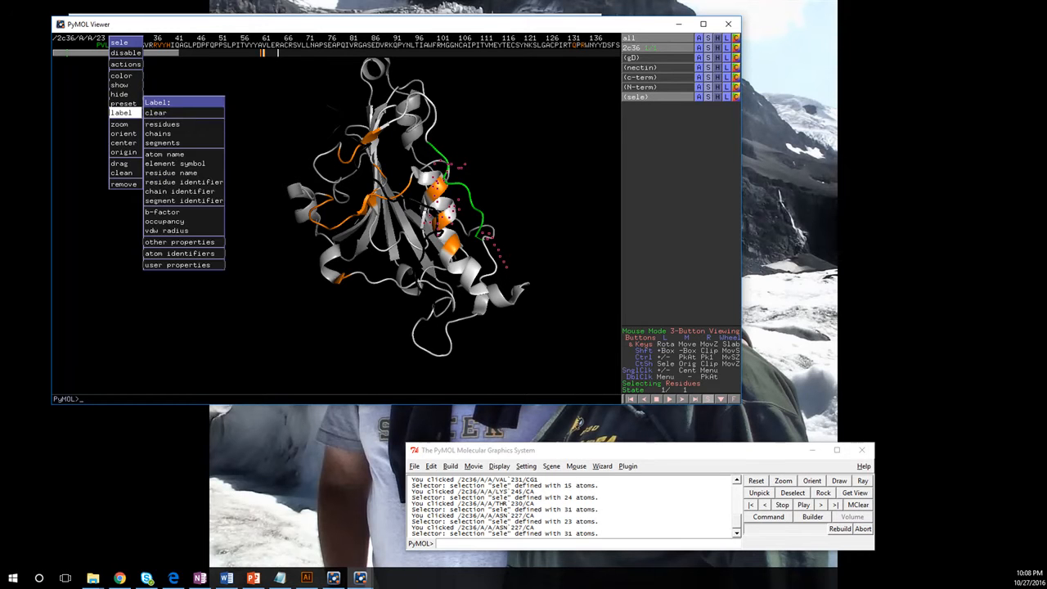
click(162, 124)
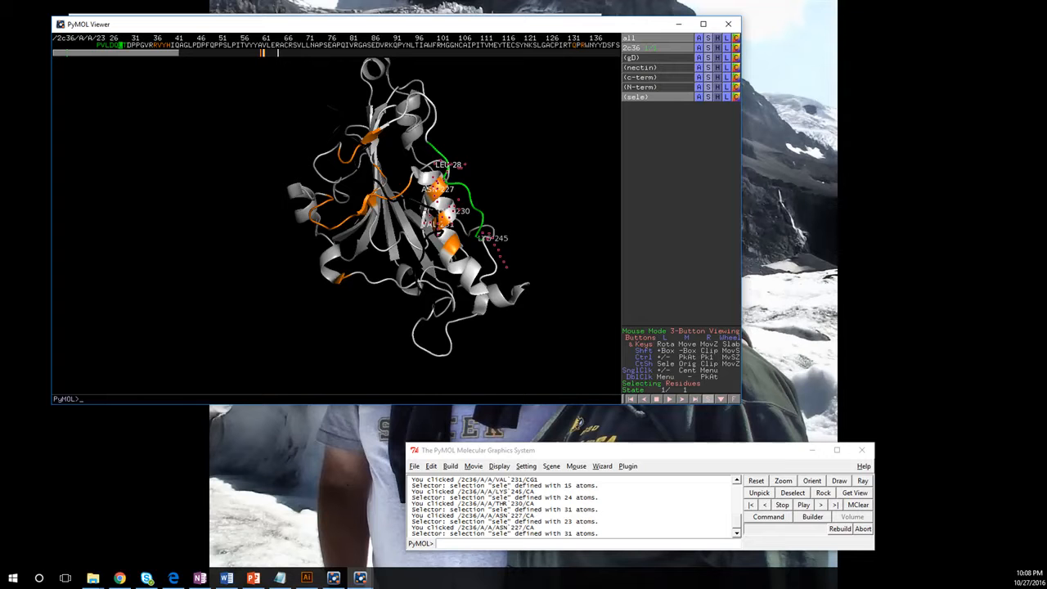
- Clear the selection and rotate the protein so the labelled helix faces forward
drag(491, 220, 344, 216)
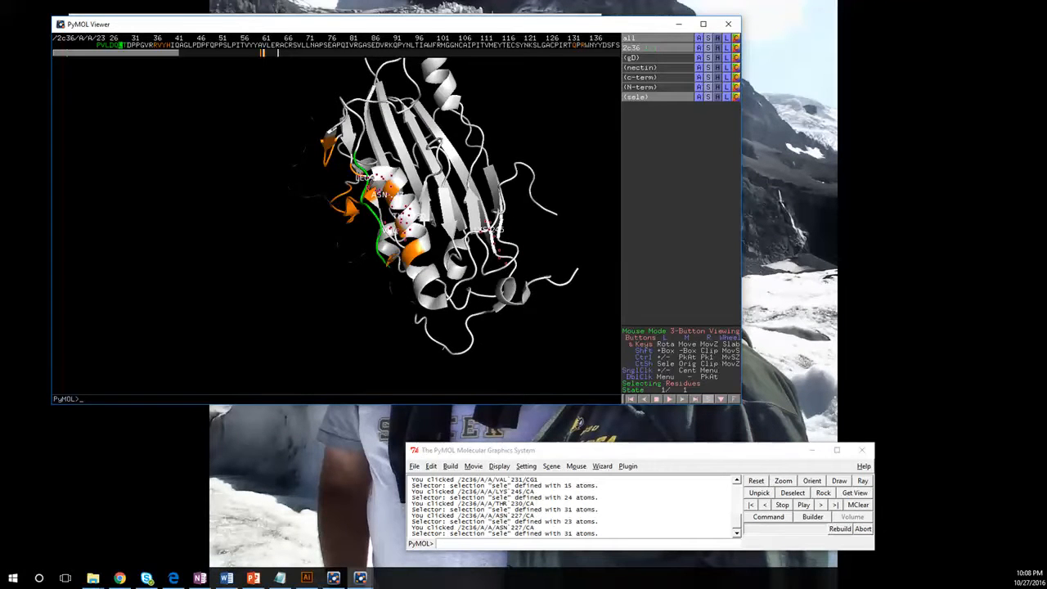
drag(458, 245, 468, 216)
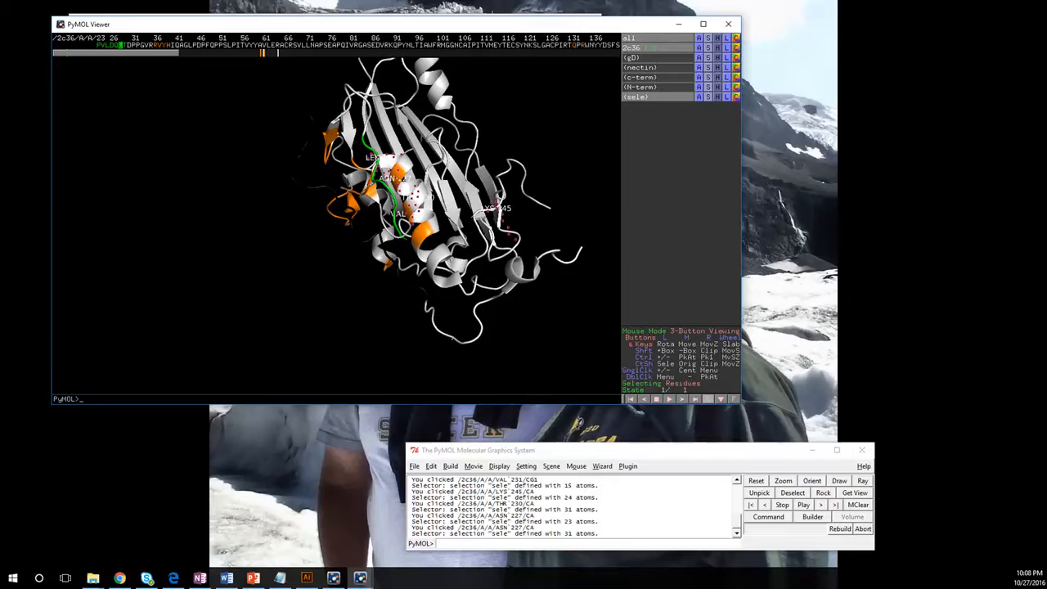
click(540, 319)
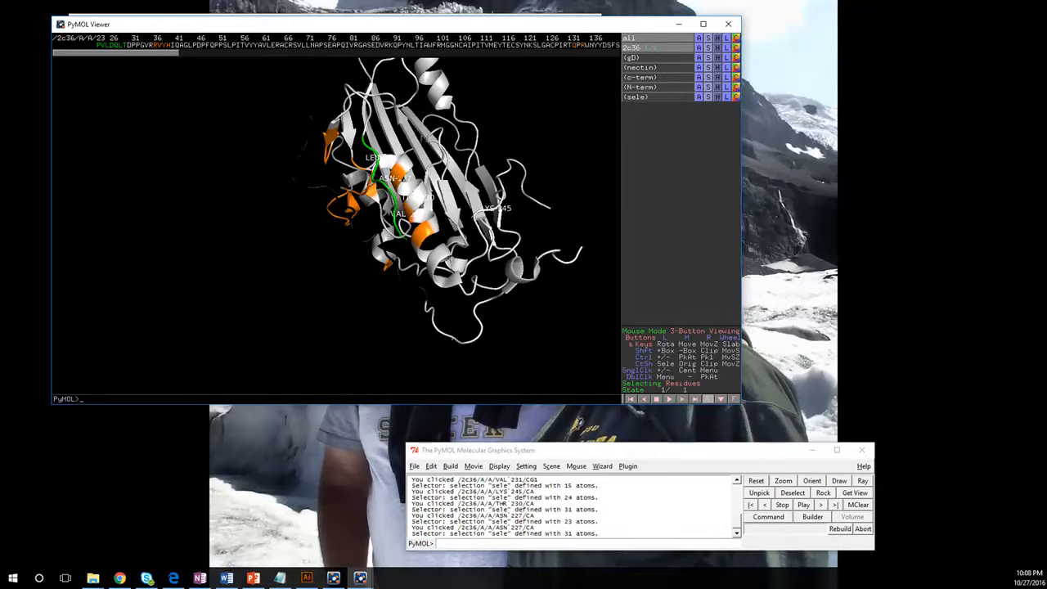
drag(426, 237, 458, 205)
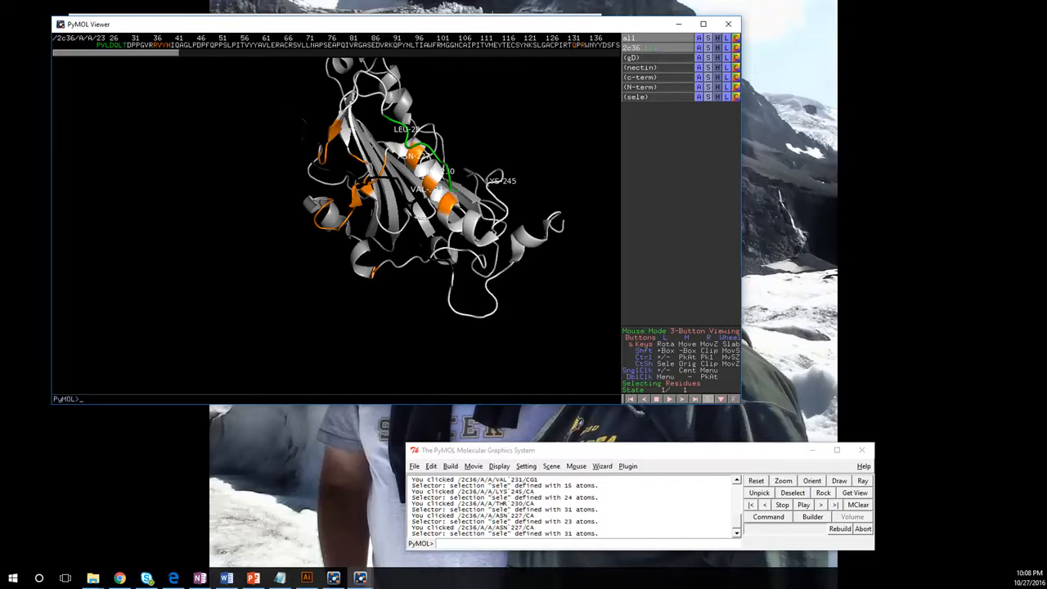
- Show the LEU 28 side chain as sticks
click(424, 127)
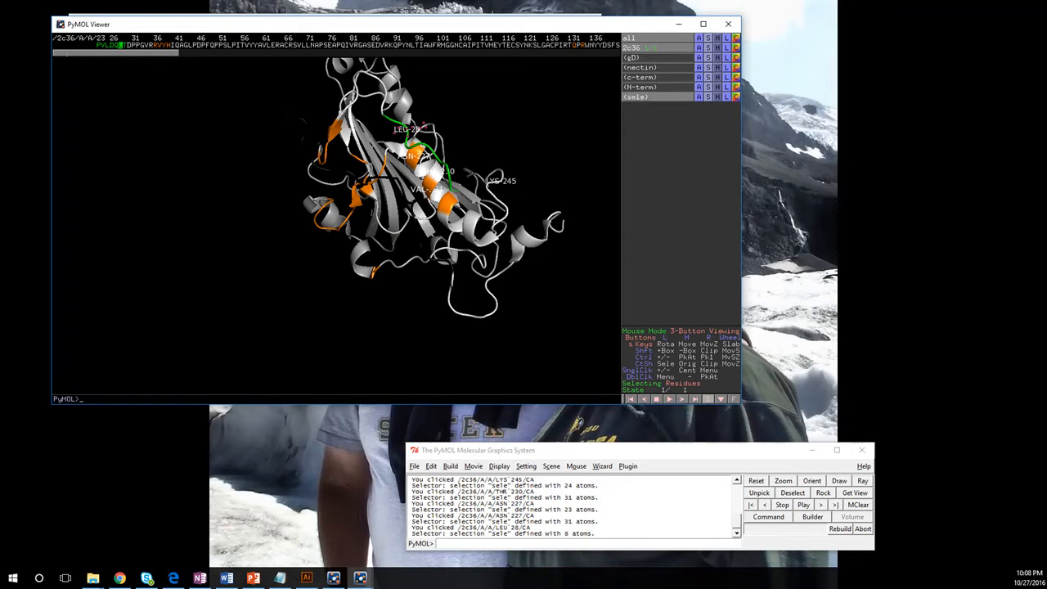
right_click(424, 127)
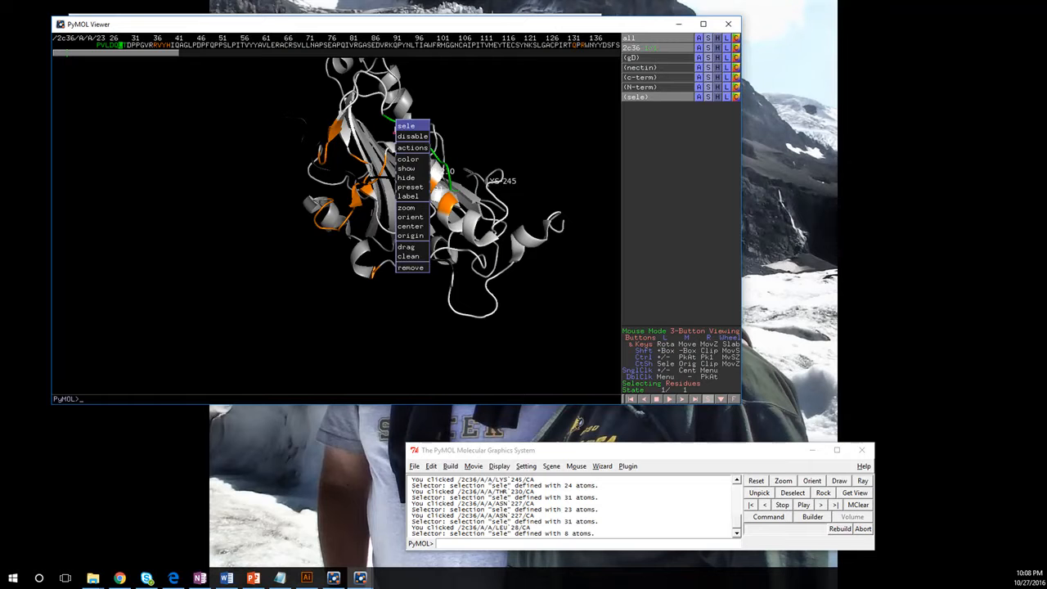
click(707, 97)
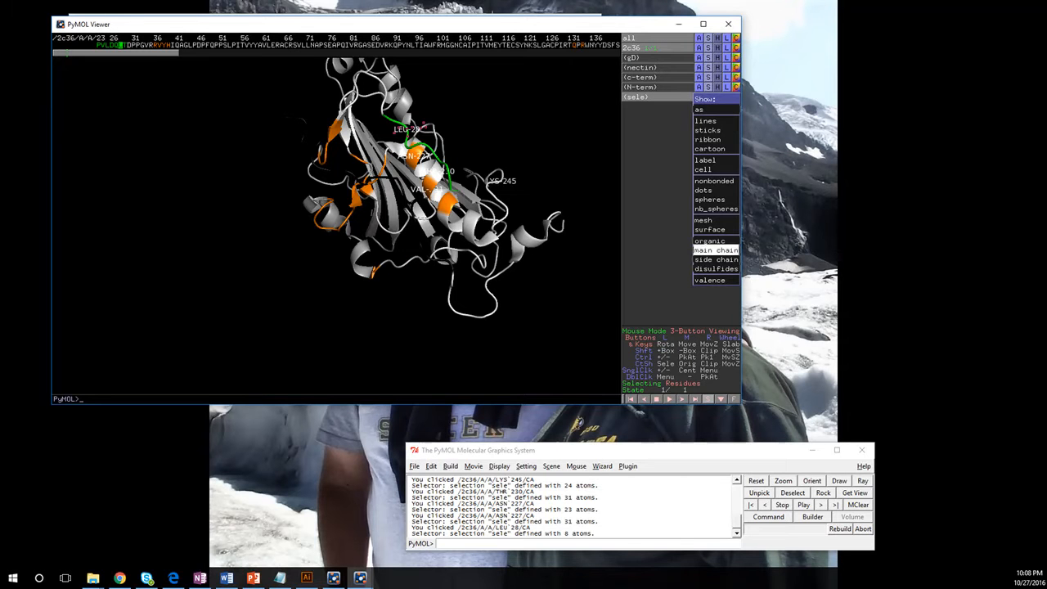
mouse_move(716, 260)
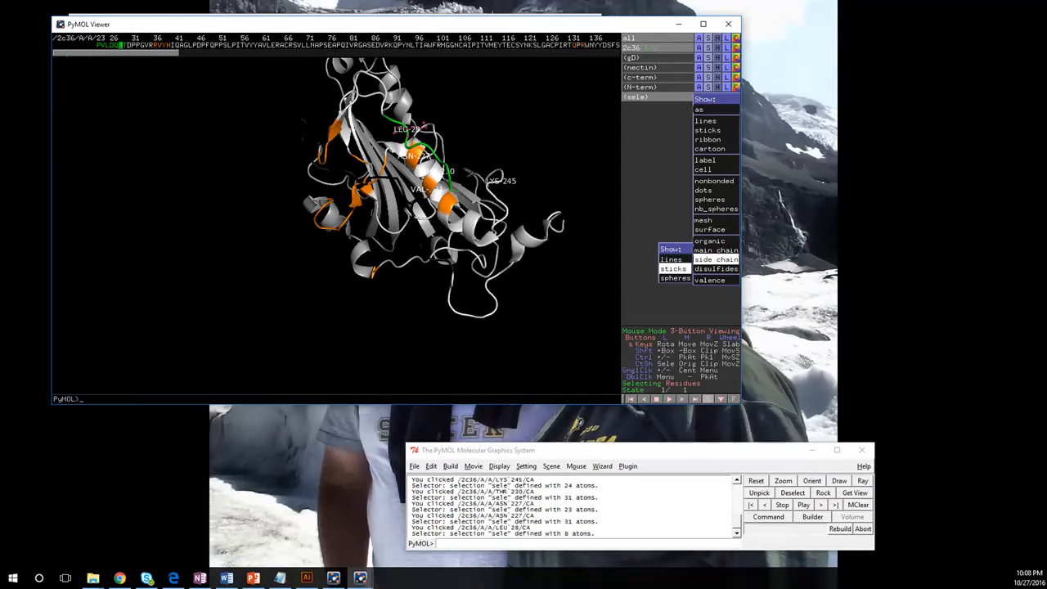
click(674, 268)
drag(459, 213, 405, 238)
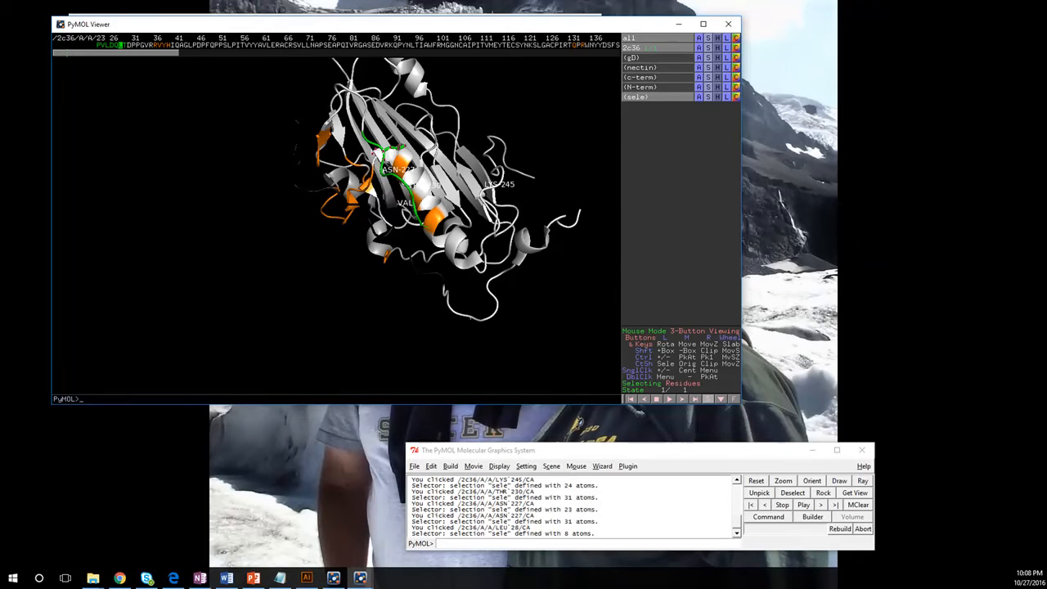
- Select ASN 227 on its own and show its side chain as sticks
click(399, 163)
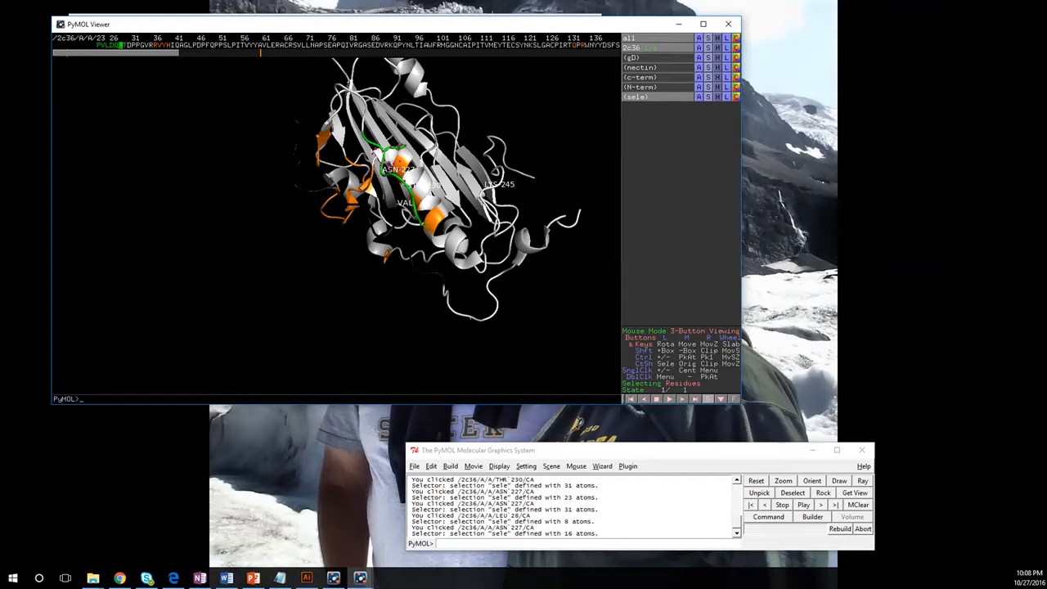
click(646, 96)
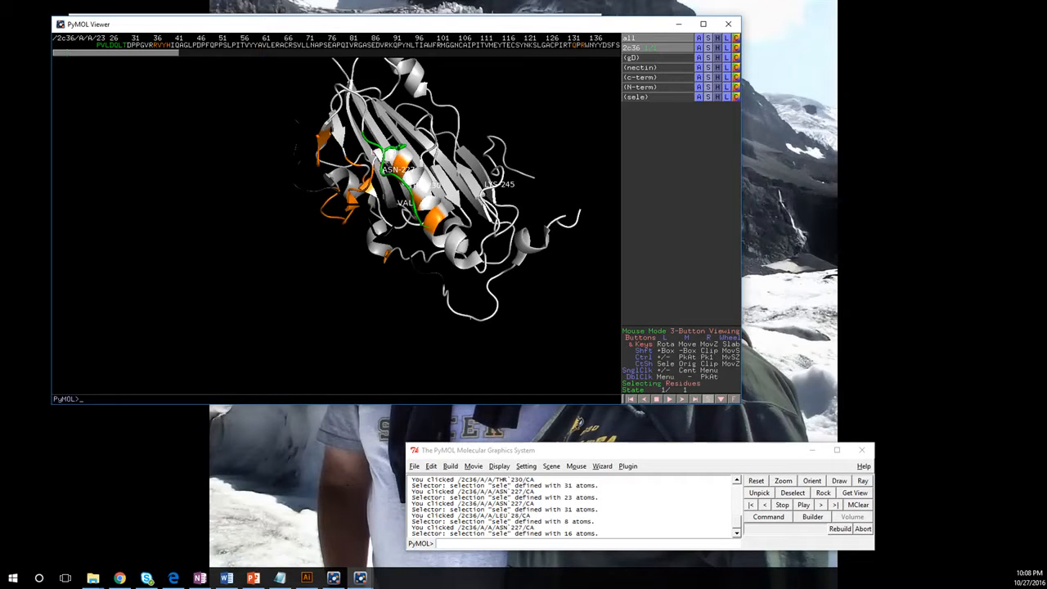
click(400, 162)
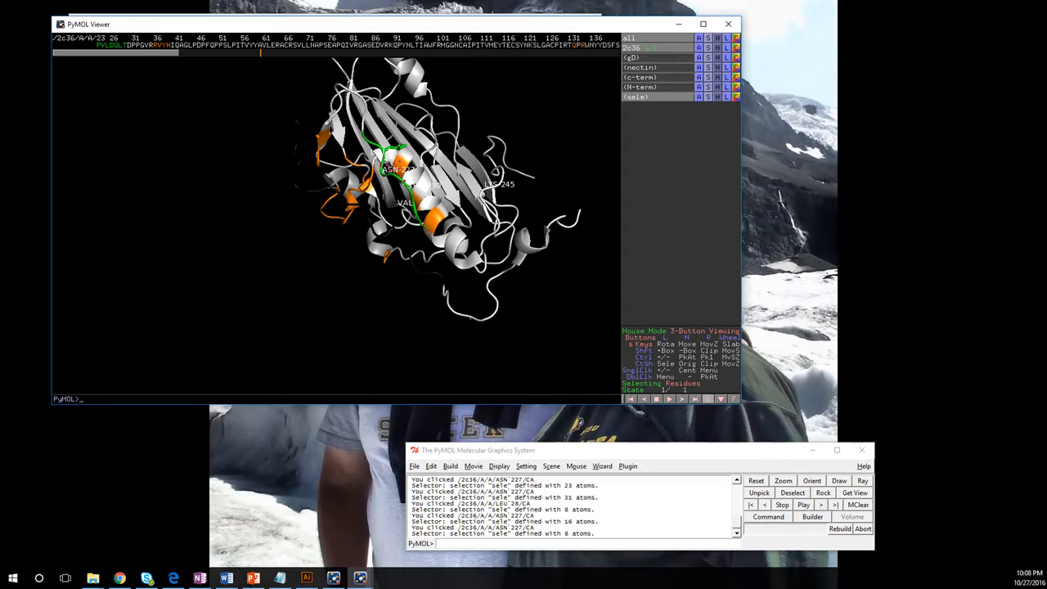
click(708, 96)
mouse_move(716, 258)
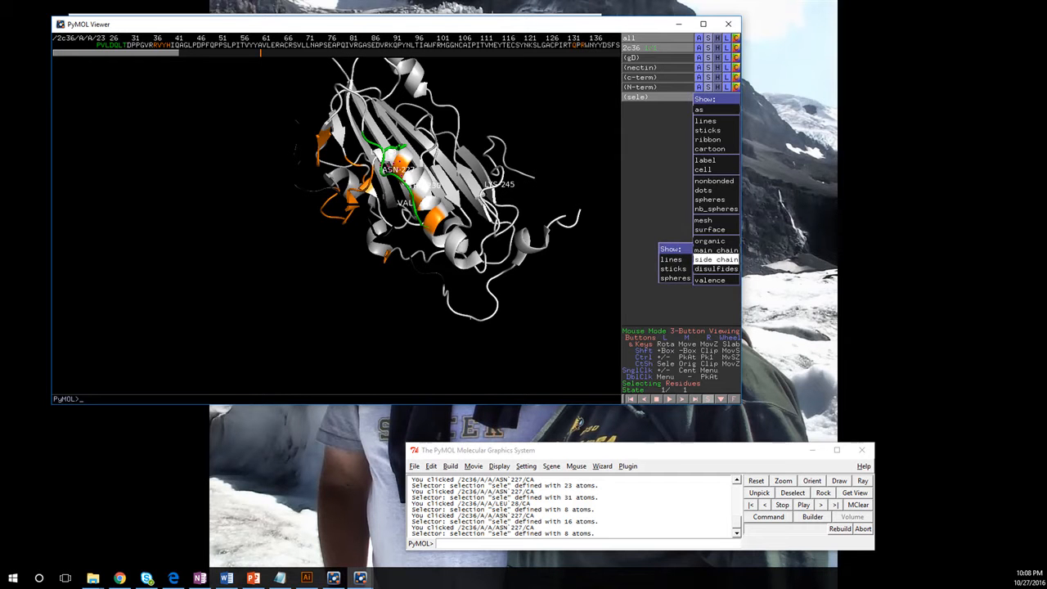
click(674, 269)
drag(459, 217, 389, 225)
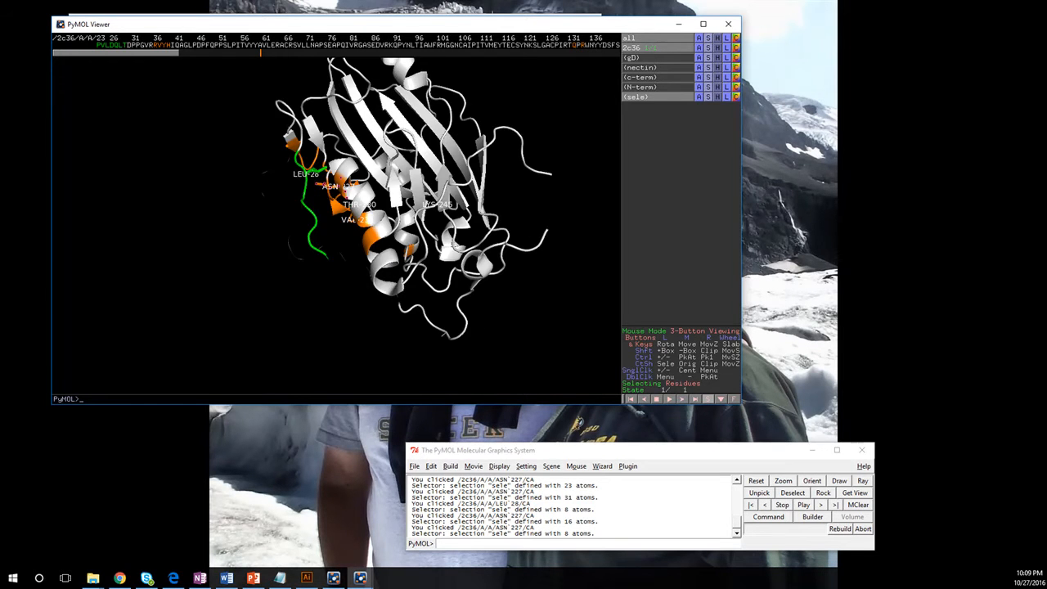
- Colour the ASN 227 side chain by element using the first scheme
click(736, 97)
mouse_move(717, 110)
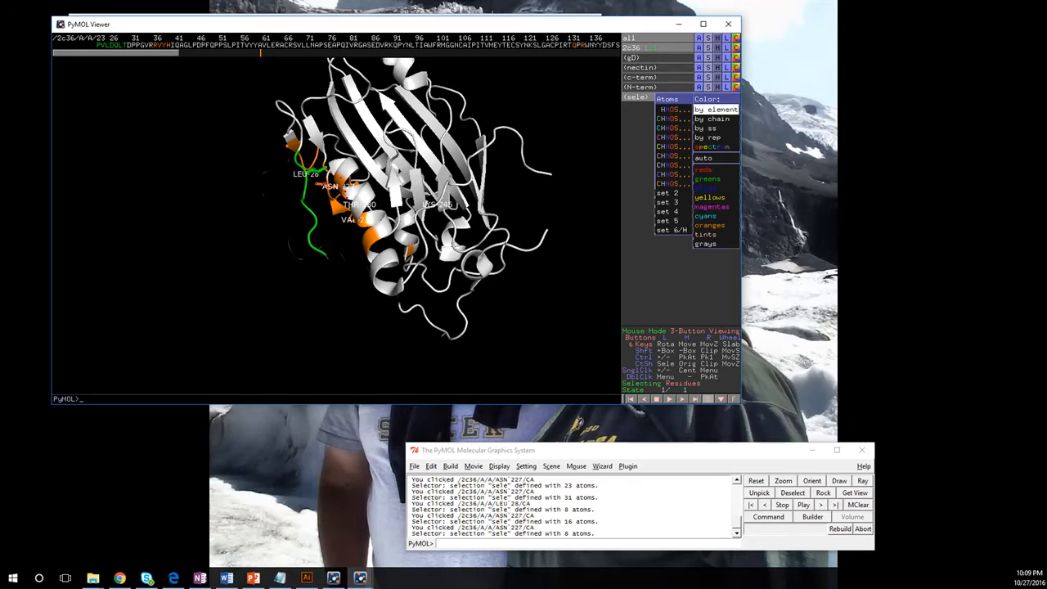
click(674, 111)
- Rotate and zoom in on the LEU 28–ASN 227 region
drag(397, 237, 422, 153)
right_drag(422, 155, 425, 192)
drag(425, 191, 343, 311)
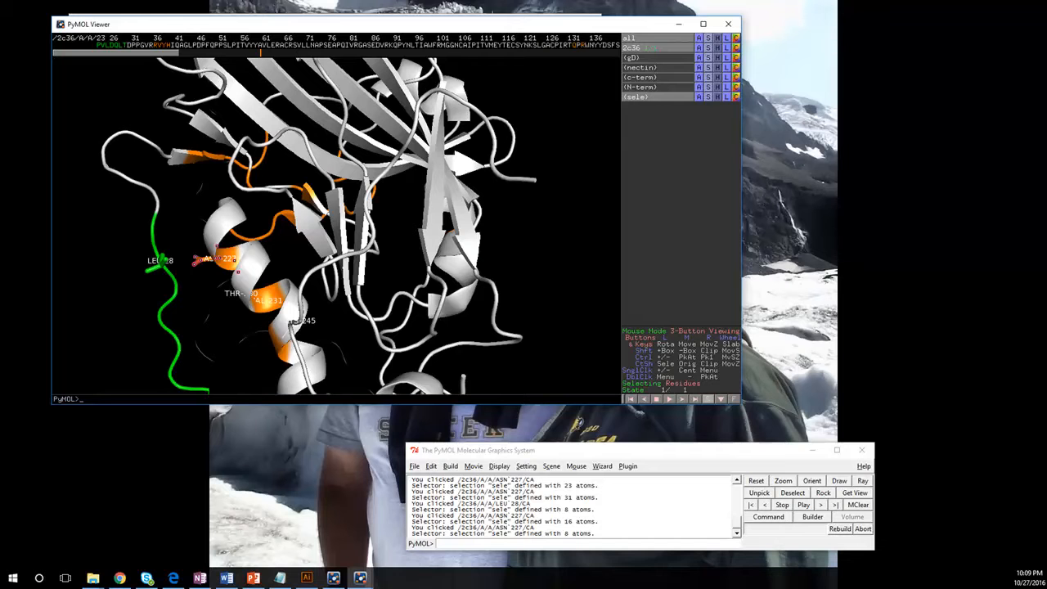
click(602, 466)
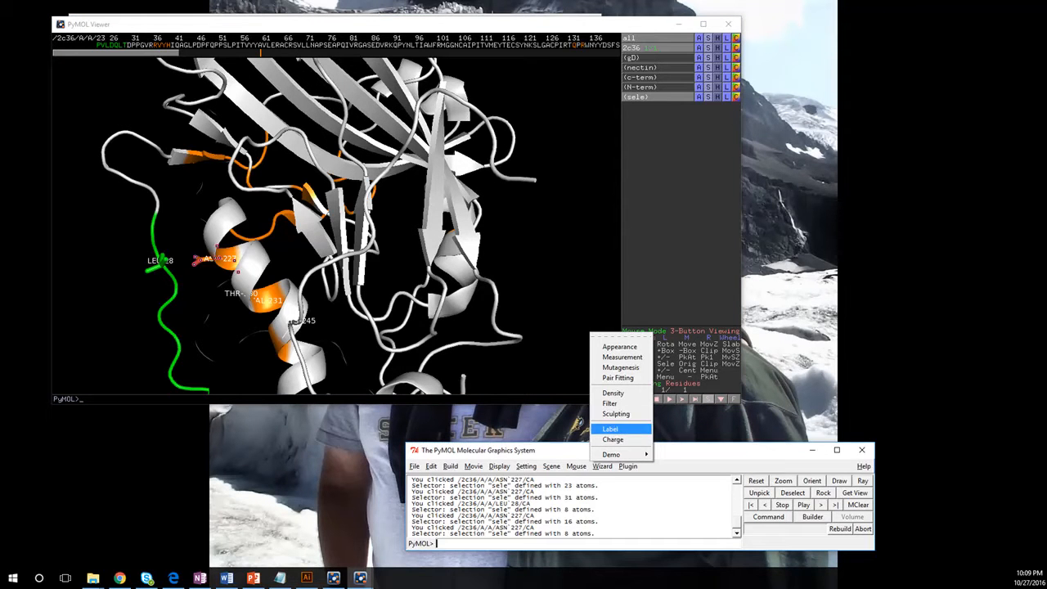
- Label ALA 143 with the Label wizard, then start the Measurement wizard
click(611, 428)
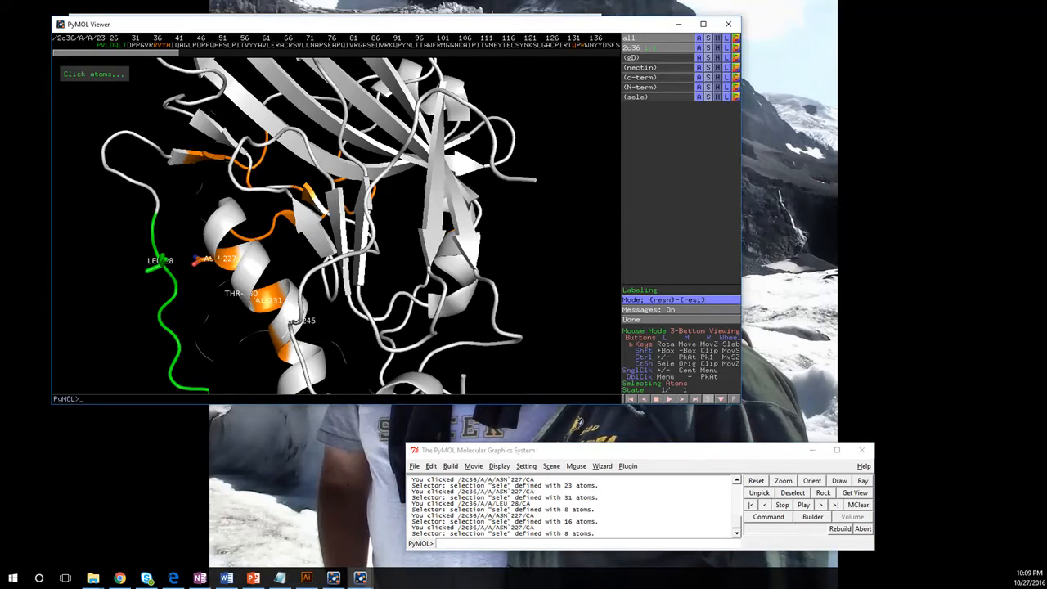
click(296, 231)
click(603, 465)
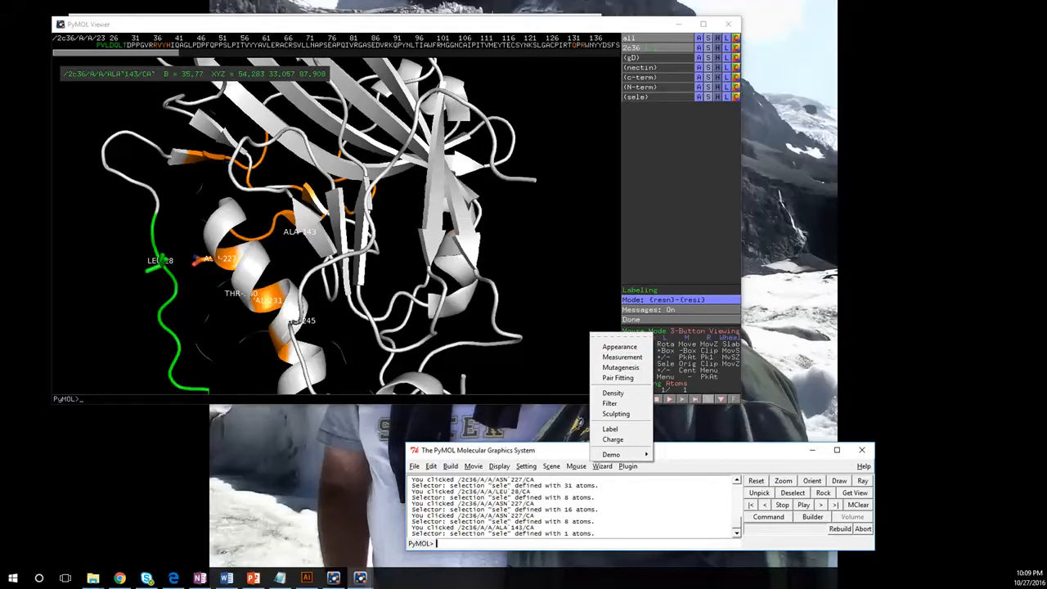
click(622, 357)
- Measure LEU 28 CD1 to ASN 227 OD1, creating the 4.0 Å measure01 distance
click(161, 261)
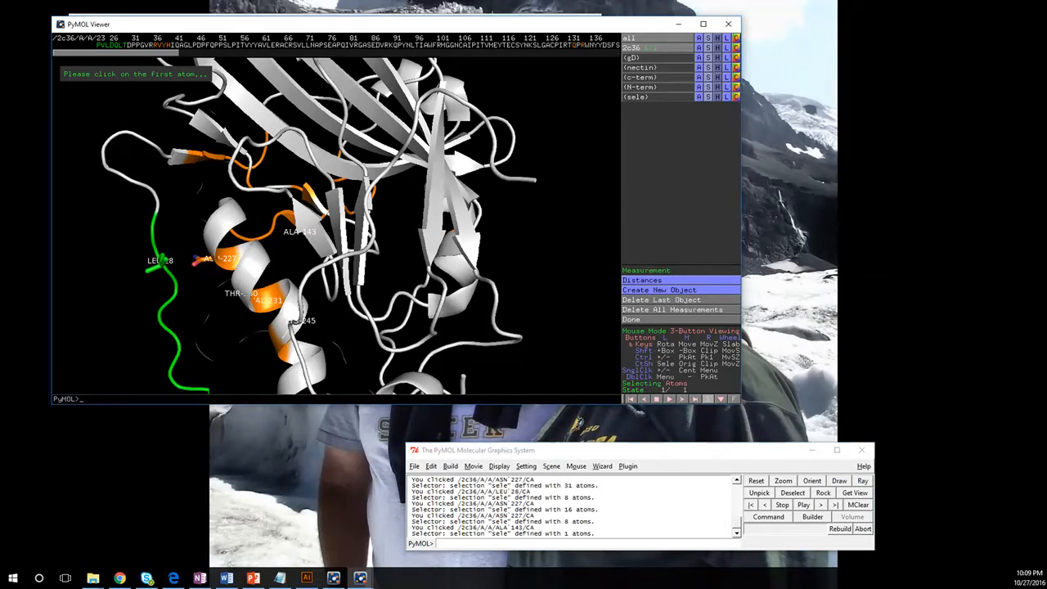
click(196, 261)
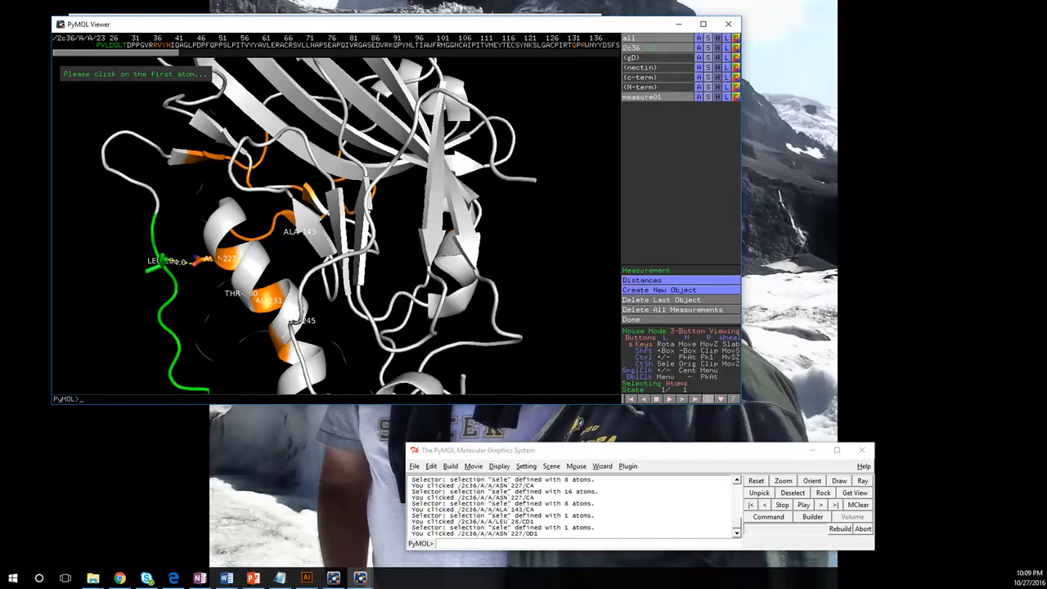
drag(302, 262, 346, 247)
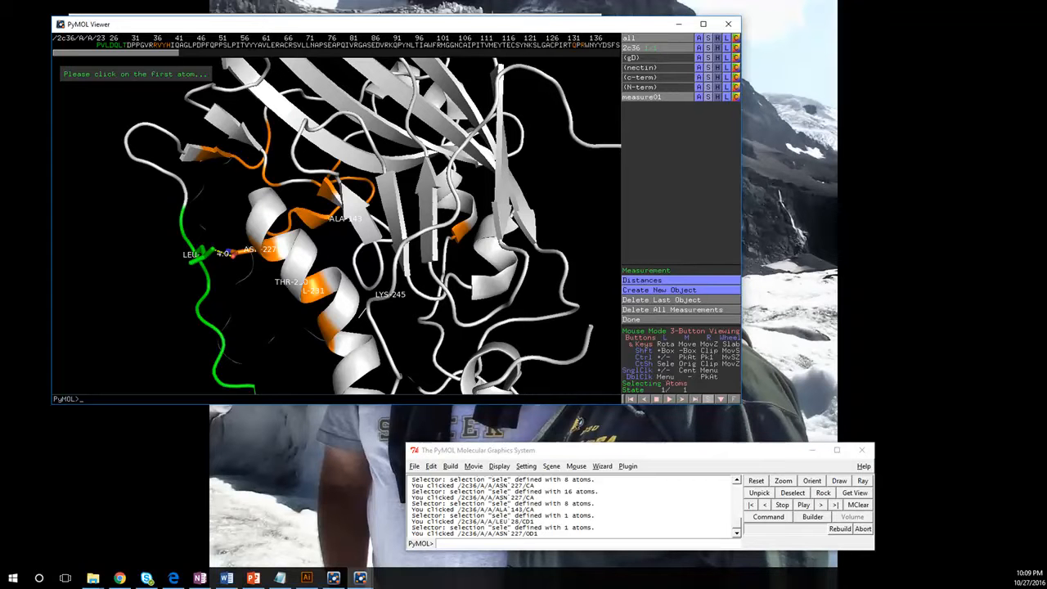
- Zoom out and rotate until the whole labelled gD protein and measurement fit the viewer
mouse_move(336, 188)
right_down()
mouse_move(336, 261)
mouse_move(336, 184)
right_up()
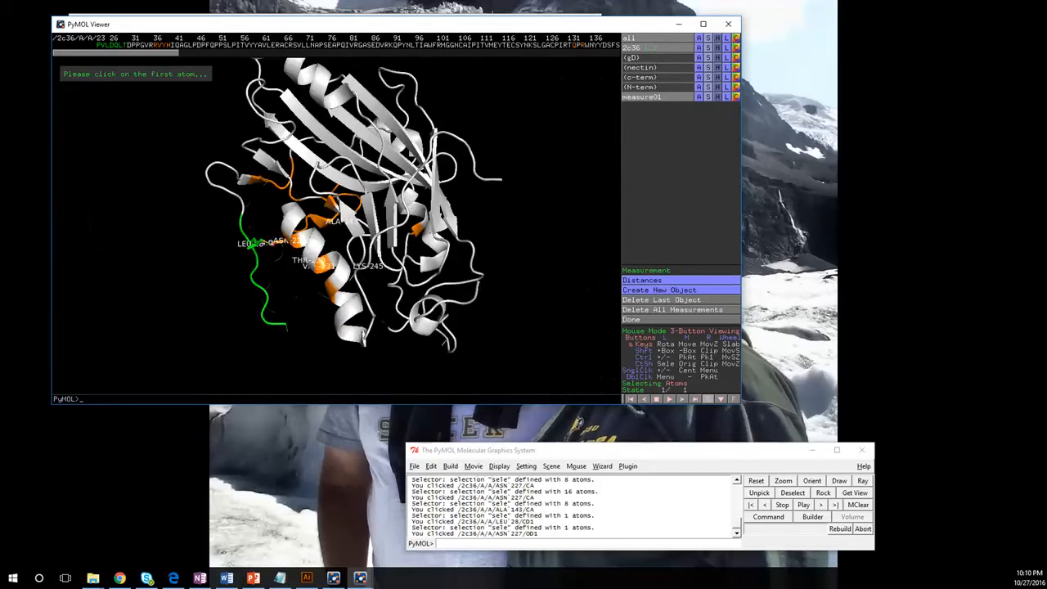
drag(327, 204, 351, 233)
right_drag(352, 233, 342, 215)
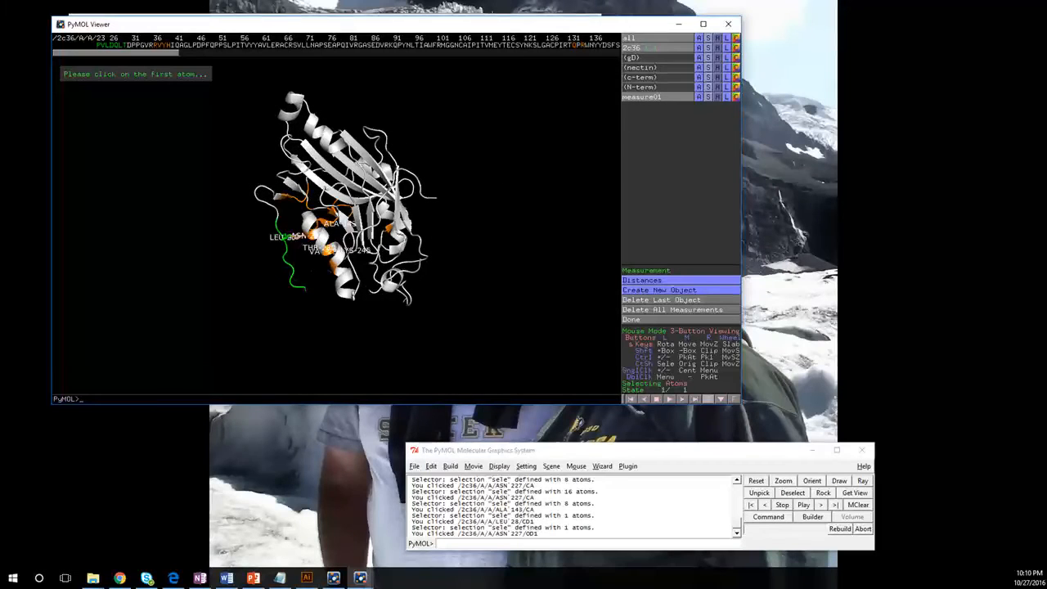
click(547, 538)
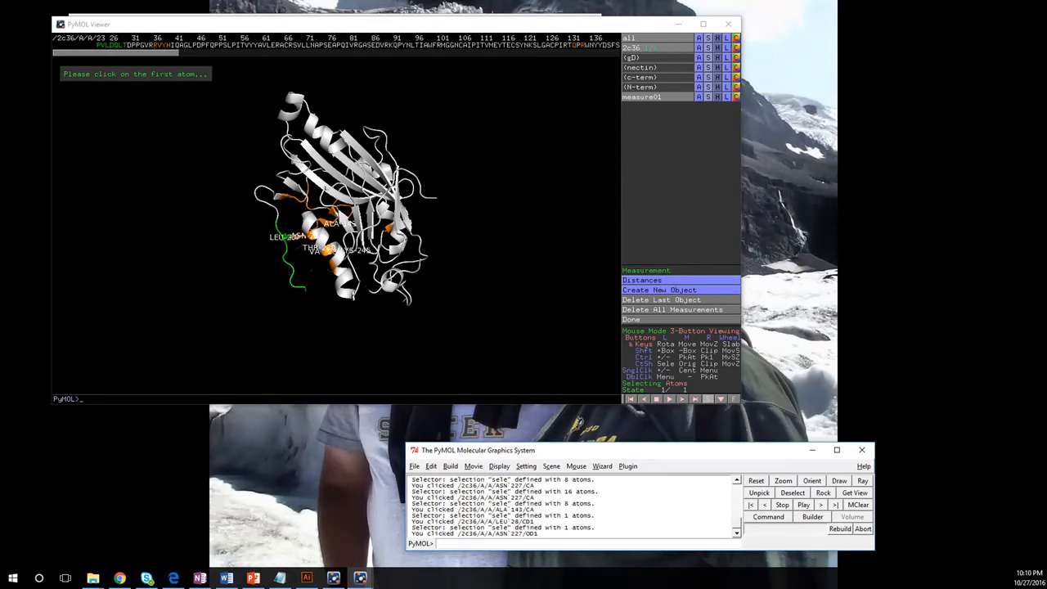
click(279, 578)
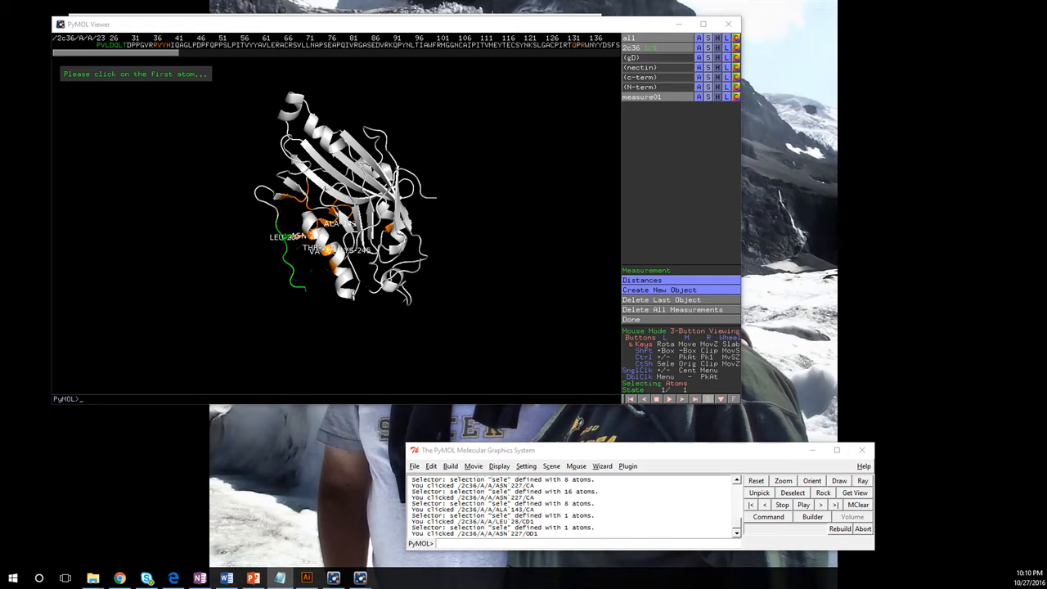
- Paste and run the command creating the gD_Label pseudoatom
click(517, 542)
text(pseudoatom gD_Label)
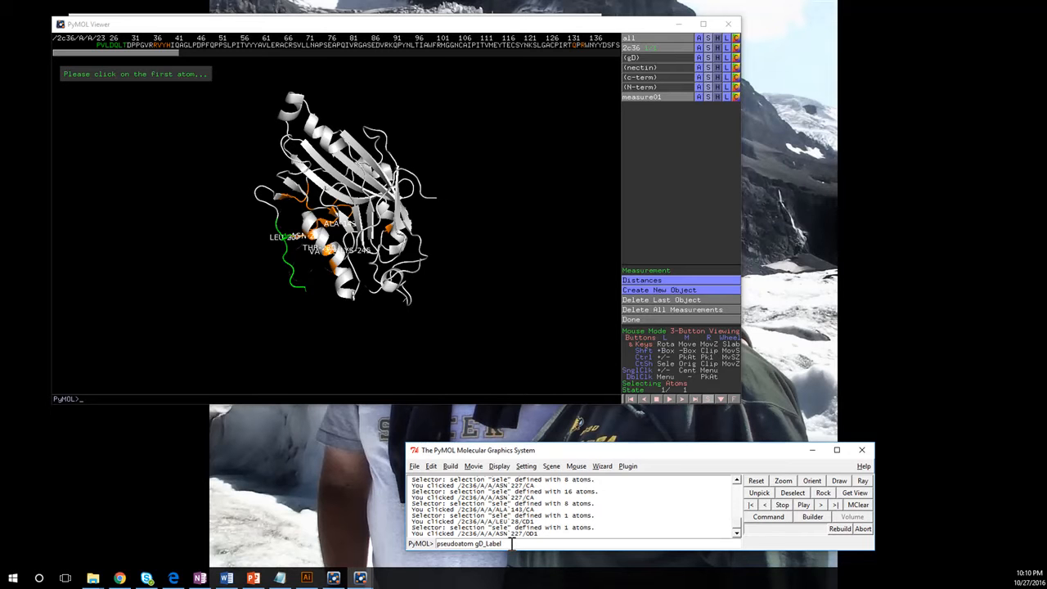
key(Return)
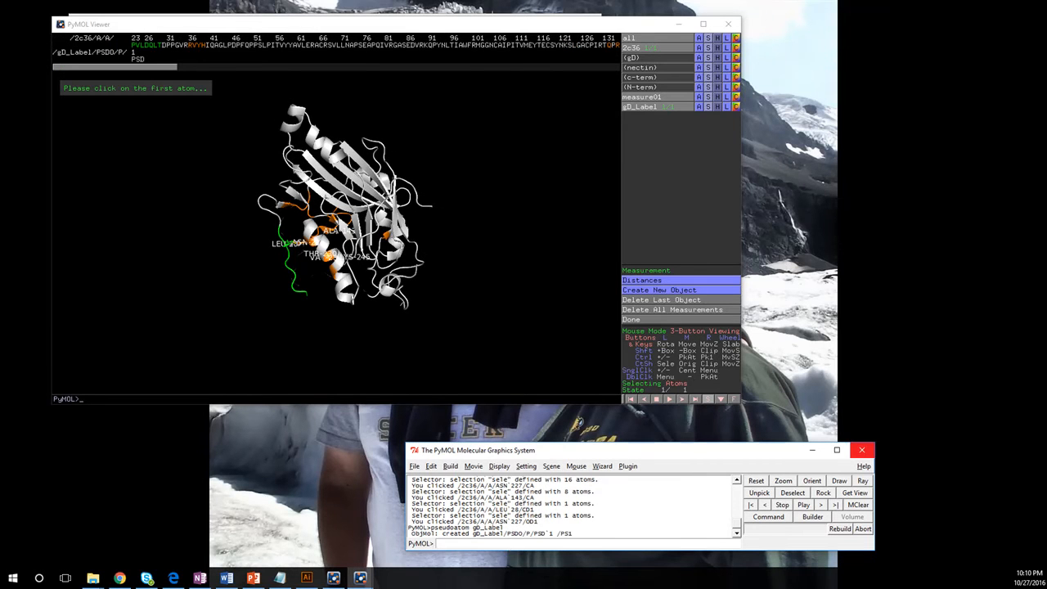
- Label the gD_Label pseudoatom "gD2 (306)" and rotate the protein to a new orientation
key(alt+Tab)
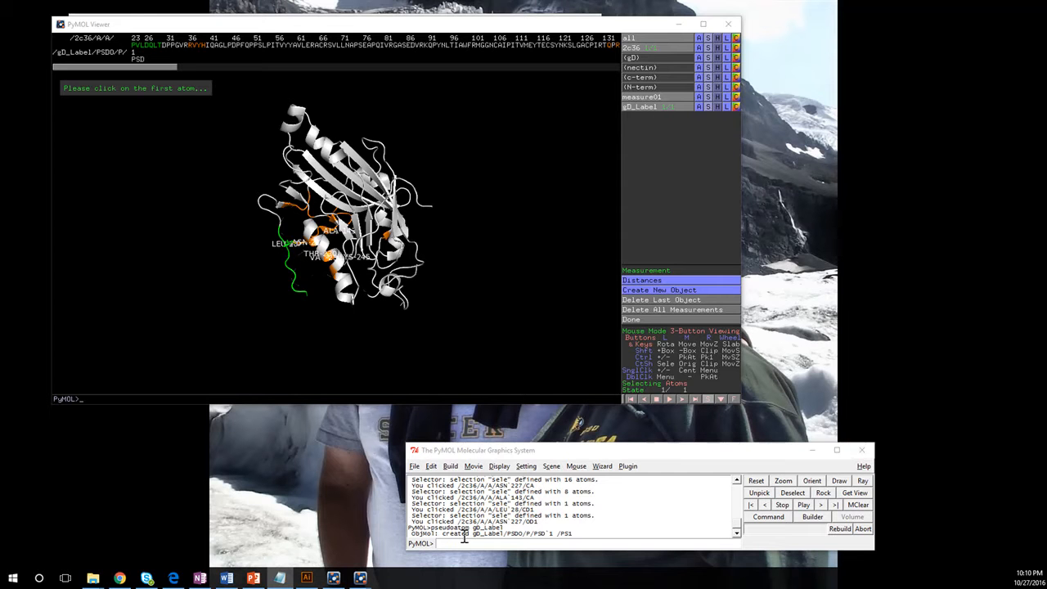
text(label gD_Label, "gD2 (306)")
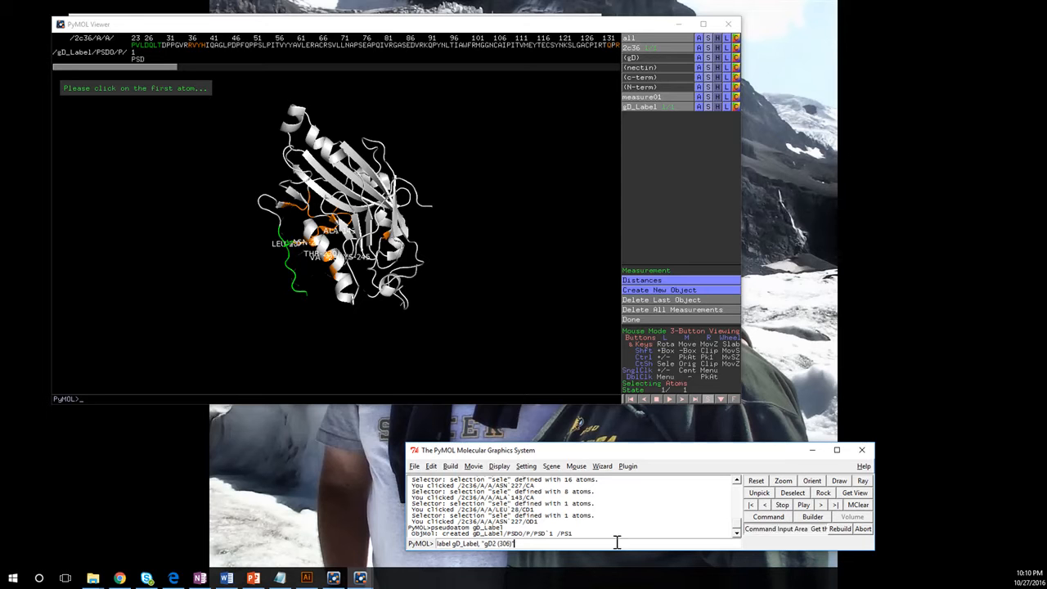
key(Return)
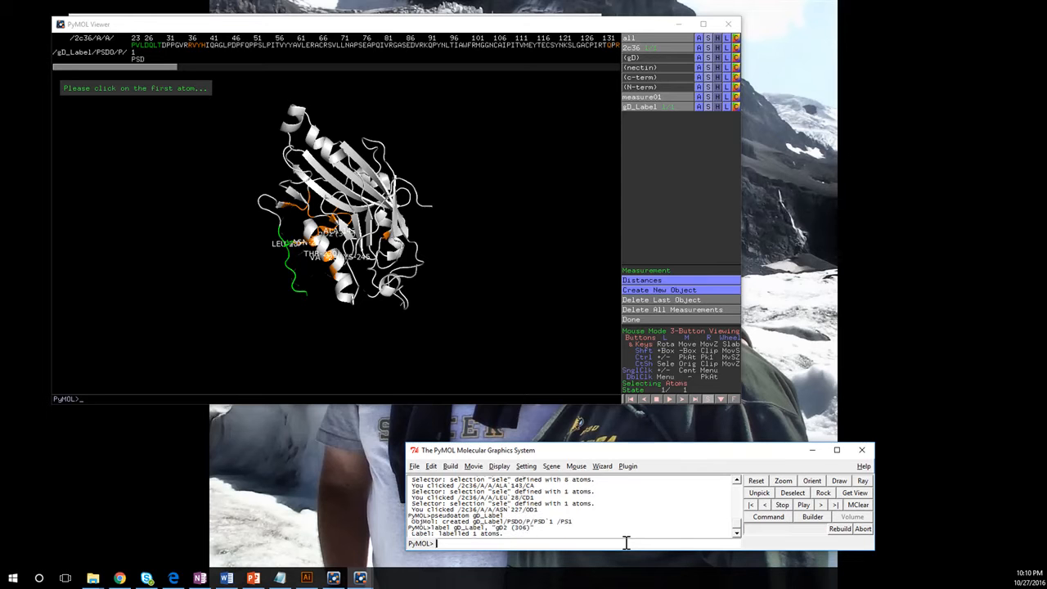
drag(368, 302, 358, 188)
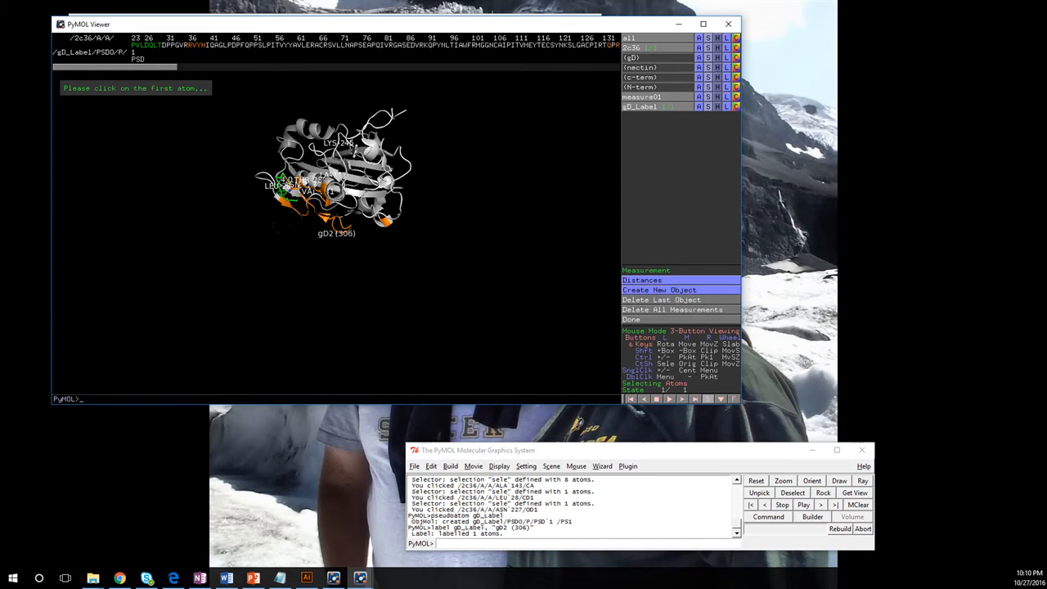
- Run set label_size, -10 for gd_Label, then recall it and strip the object name
key(alt+Tab)
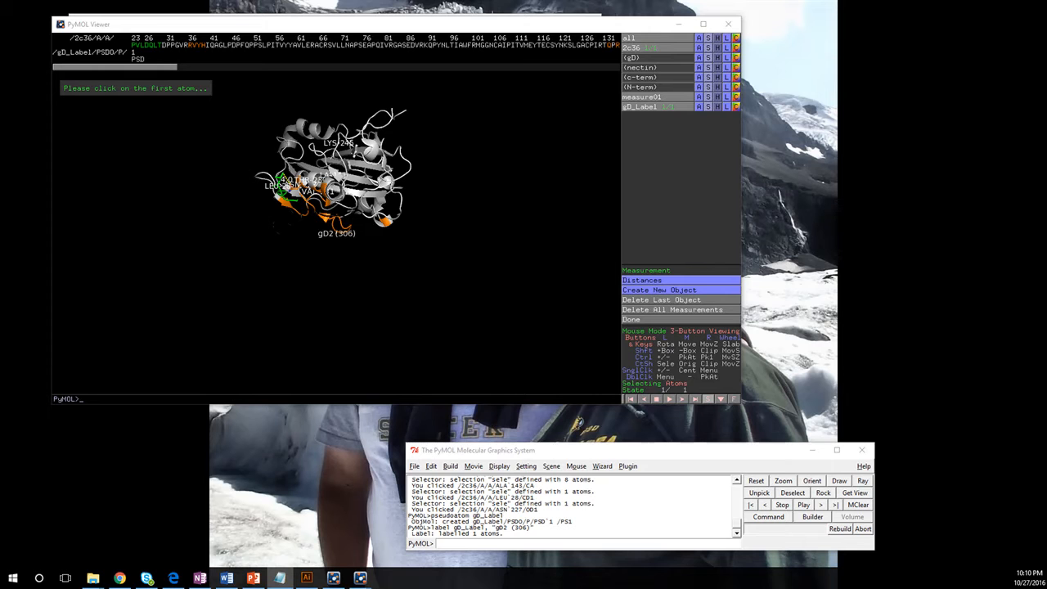
click(506, 543)
text(set label_size, -10)
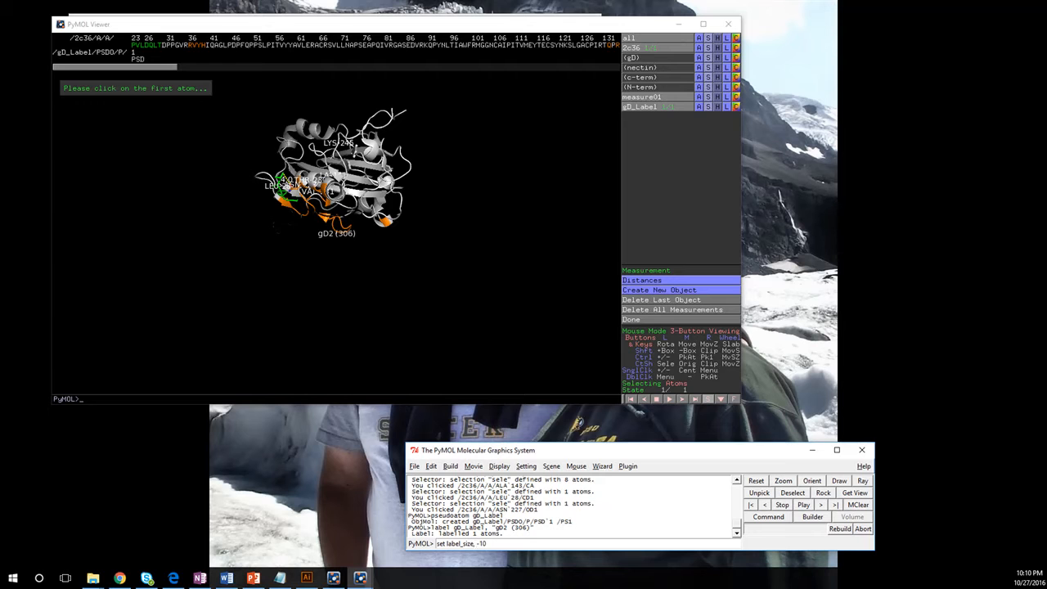
text(gd)
key(BackSpace)
key(BackSpace)
text(gd_Label)
key(Return)
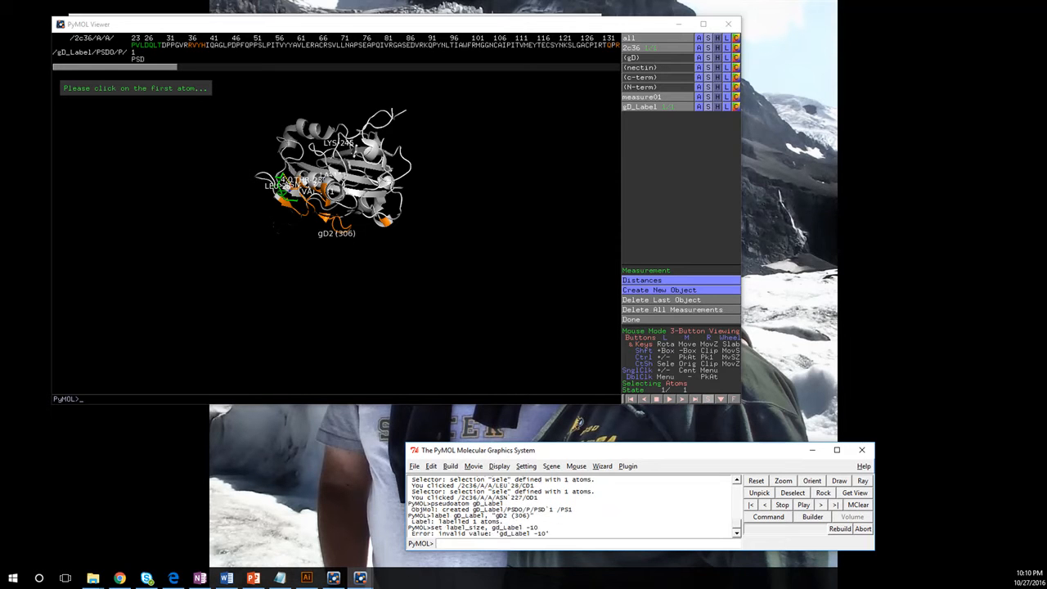
key(Up)
key(BackSpace)
key(BackSpace)
key(BackSpace)
key(BackSpace)
key(BackSpace)
key(BackSpace)
key(BackSpace)
key(BackSpace)
- Clear the 2c36 residue labels and apply label_size -10 globally
click(279, 578)
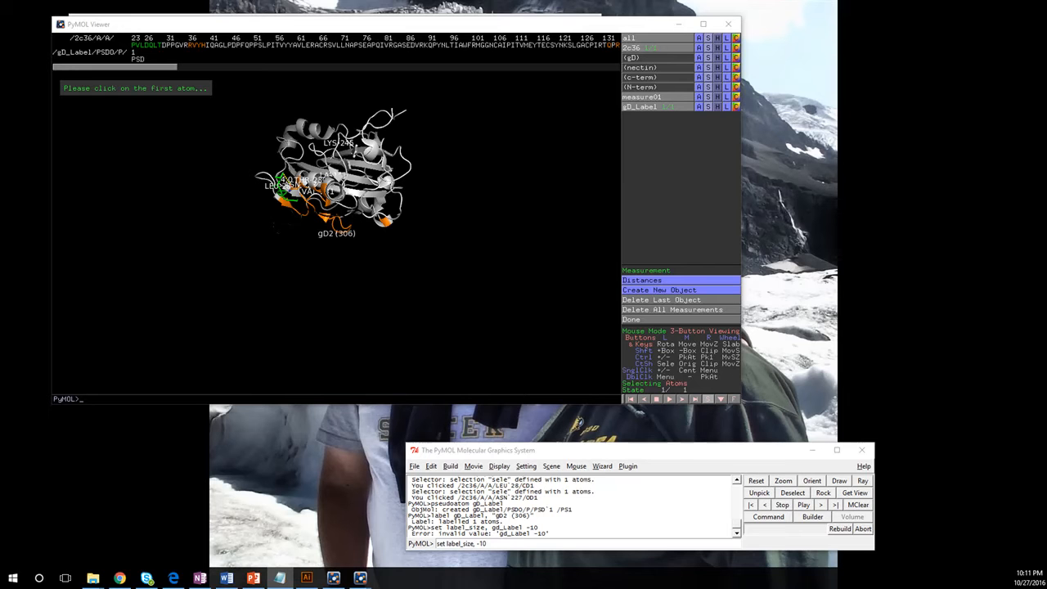
click(718, 48)
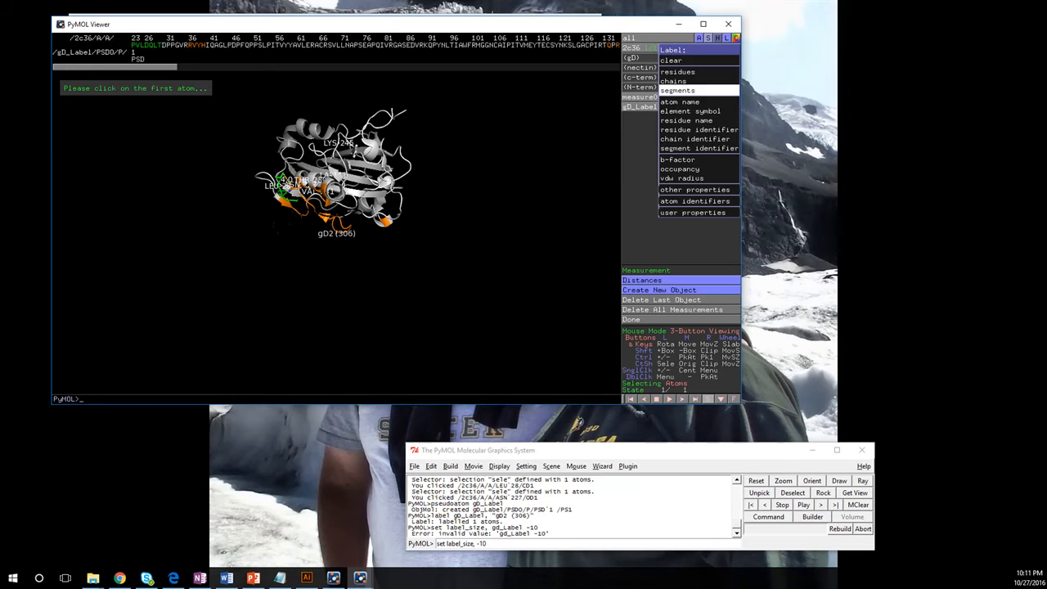
click(673, 60)
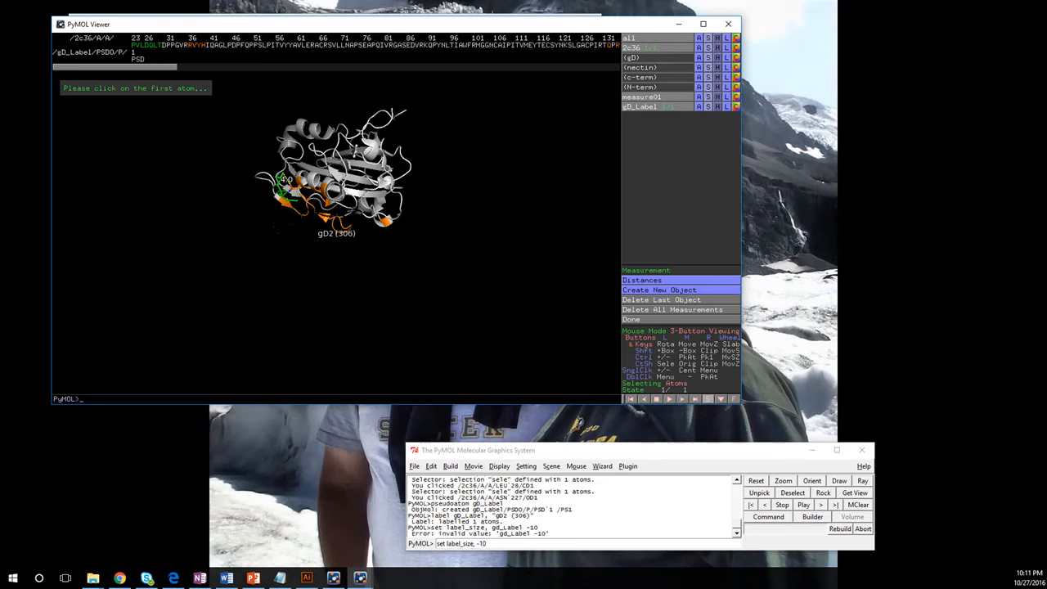
click(498, 544)
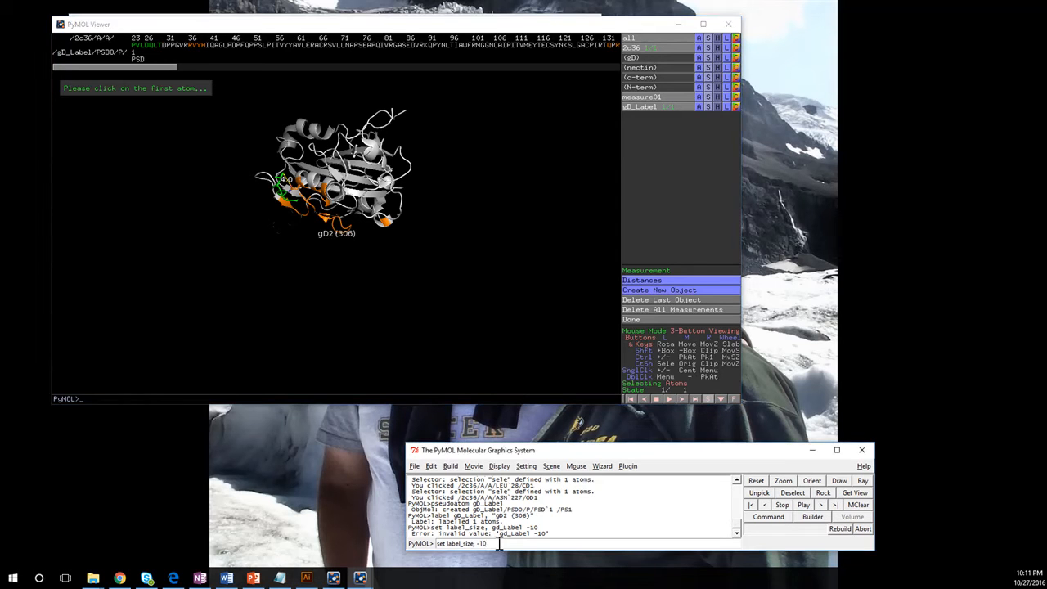
key(Return)
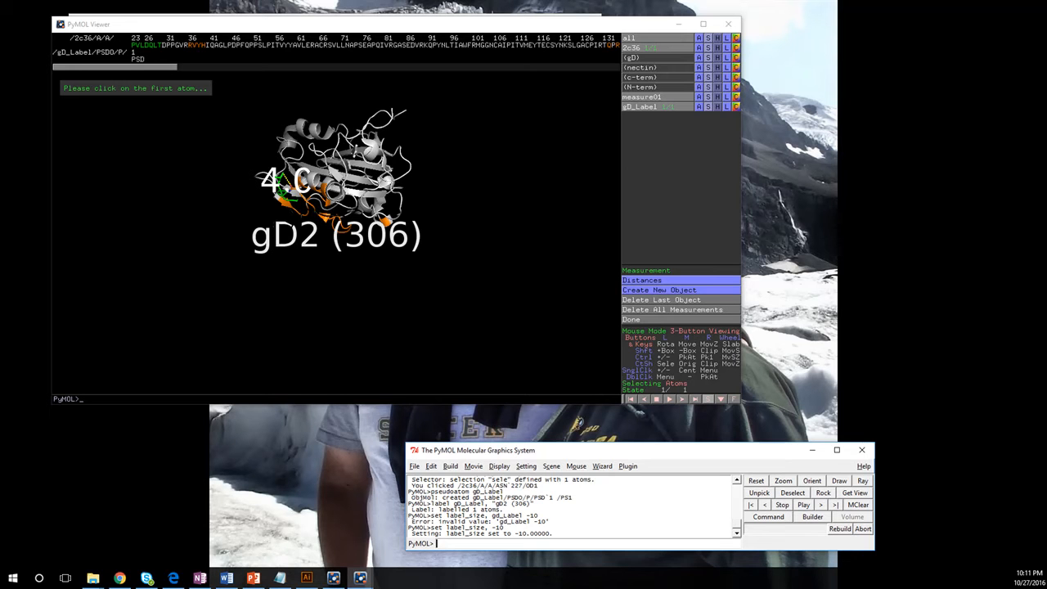
- Run set label_position,(20,-25,0) to shift the labels below and right of the protein
key(alt+Tab)
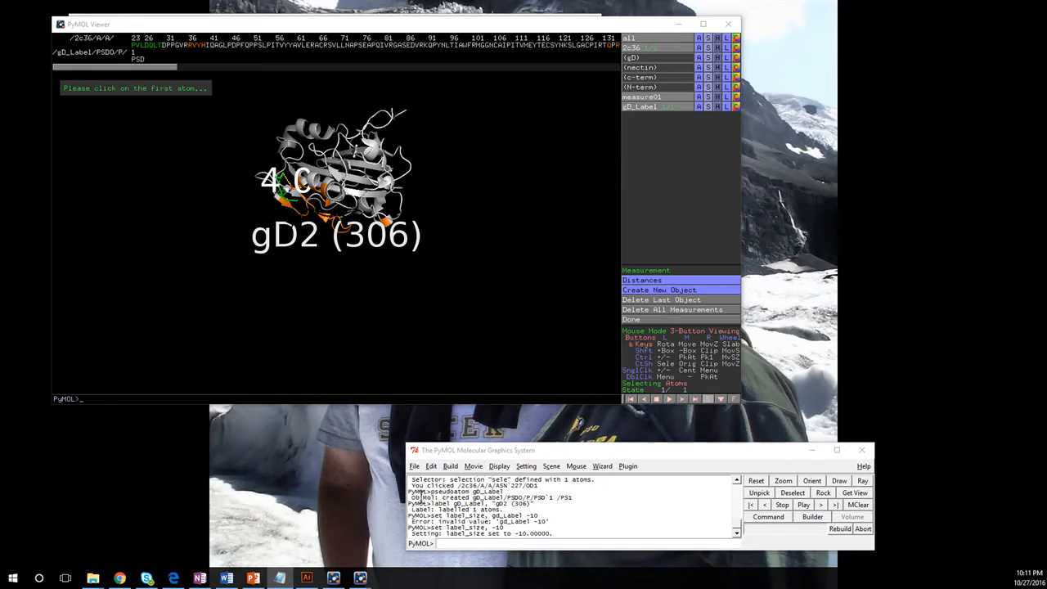
key(alt+Tab)
text(set label_position,(20,-25,0))
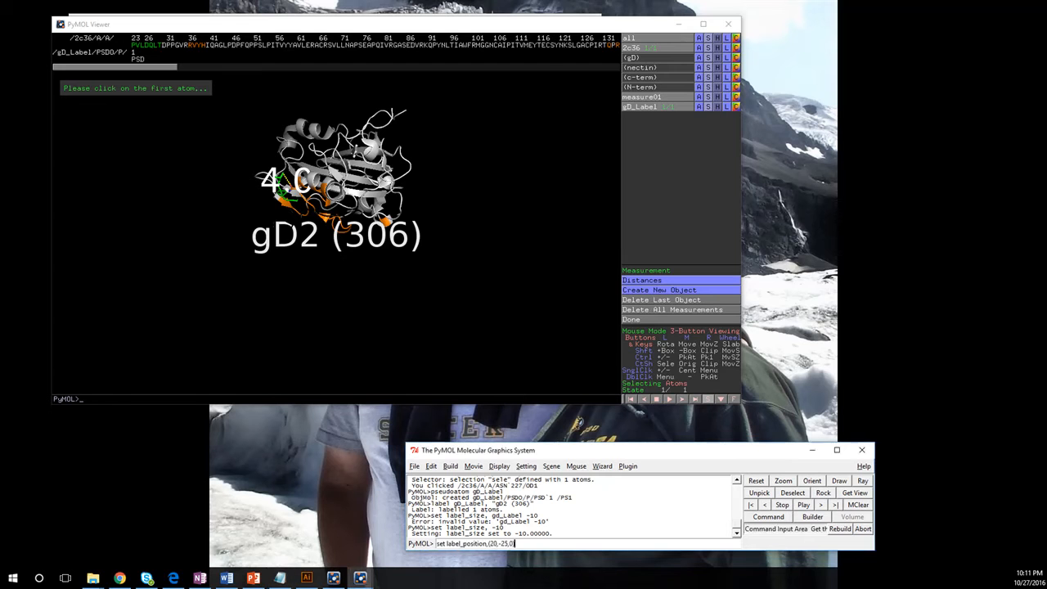
key(Return)
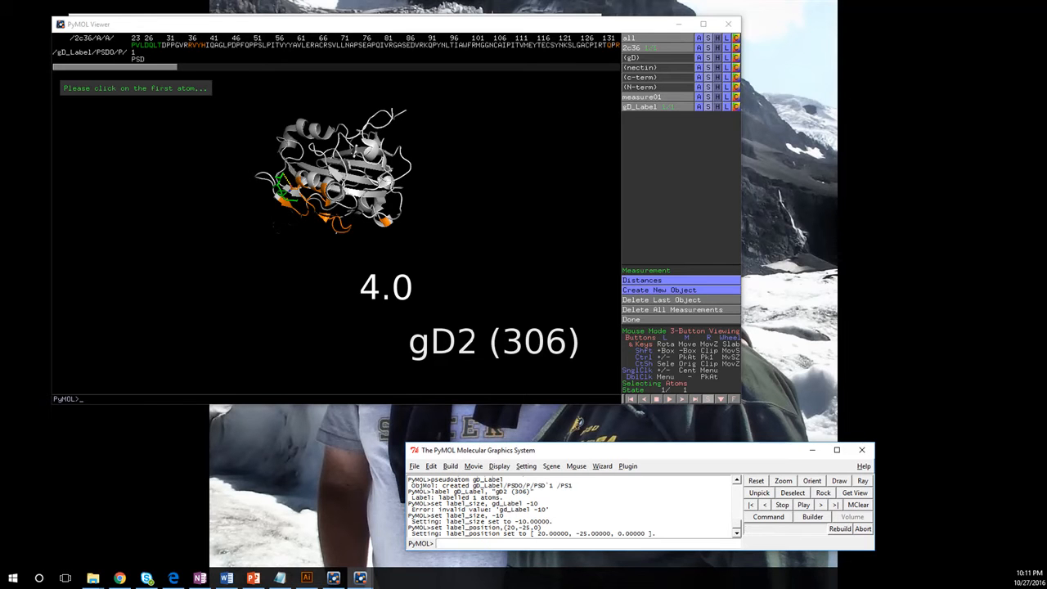
key(alt+Tab)
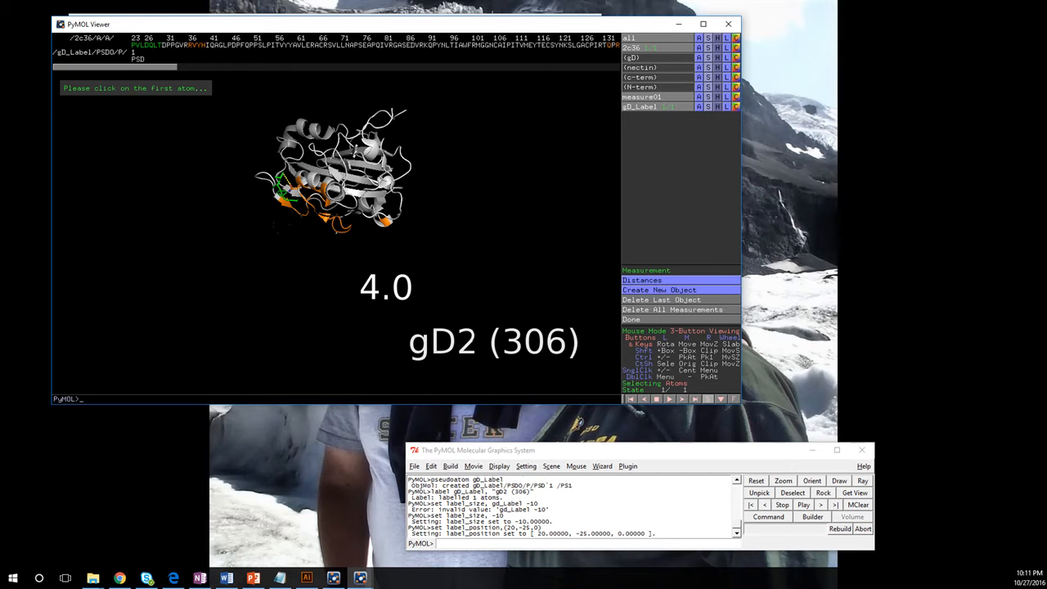
click(576, 466)
- Start the Label wizard and label the PRO 198 alpha carbon
mouse_move(602, 466)
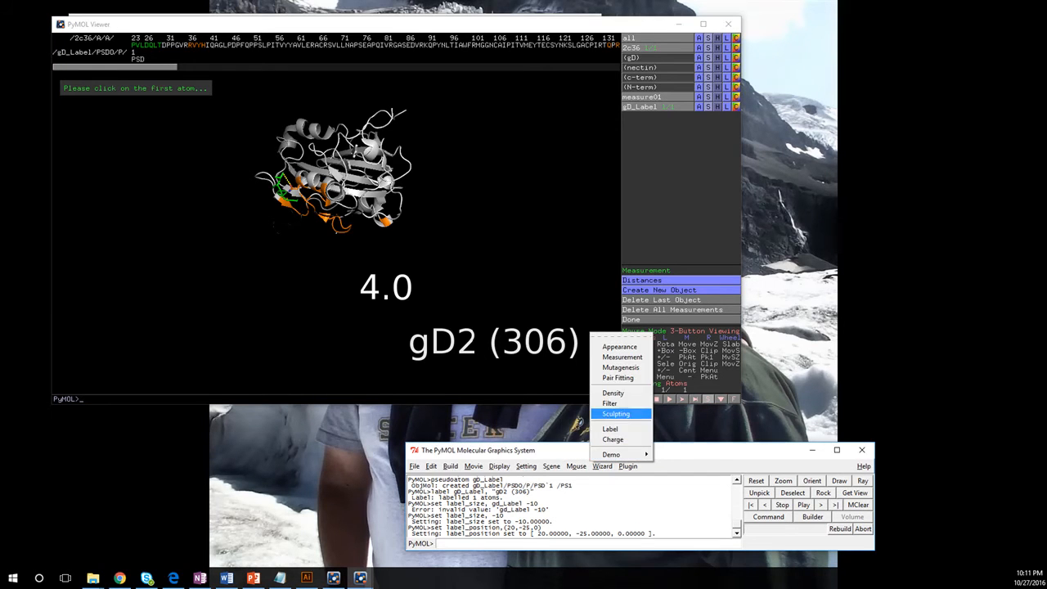
click(611, 429)
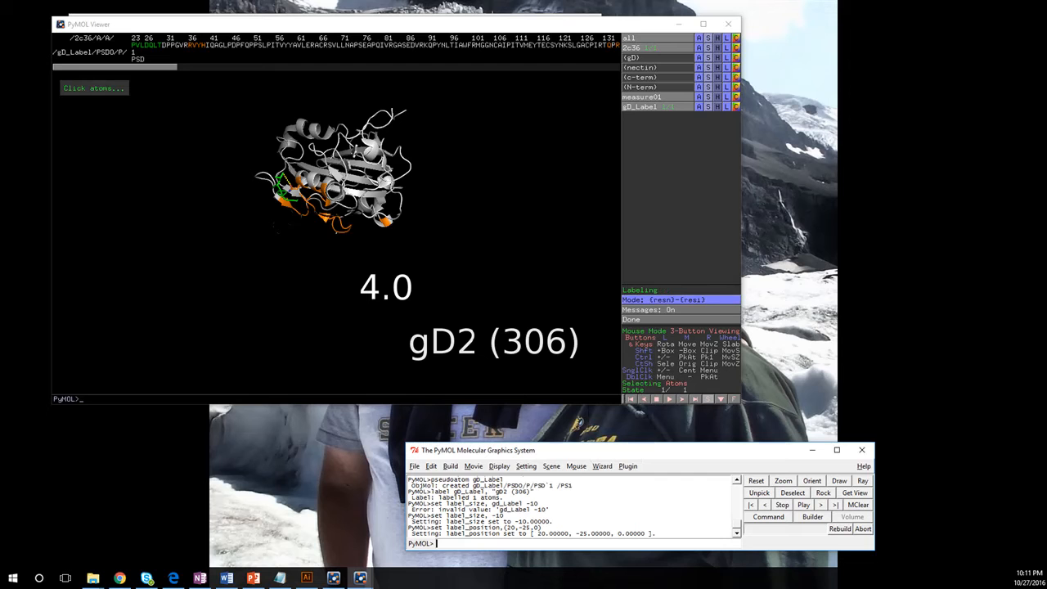
click(576, 466)
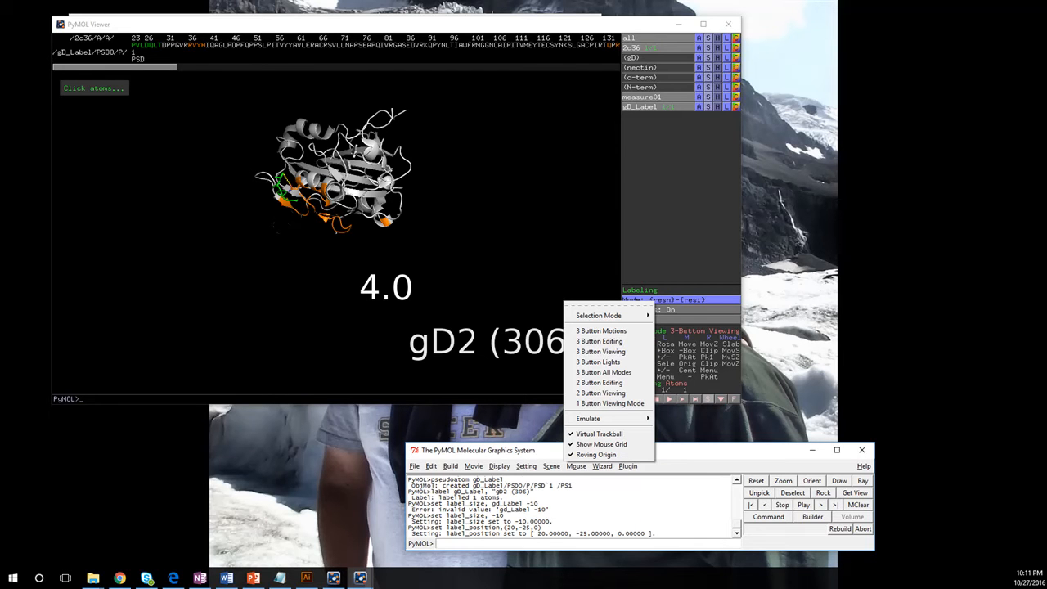
click(602, 465)
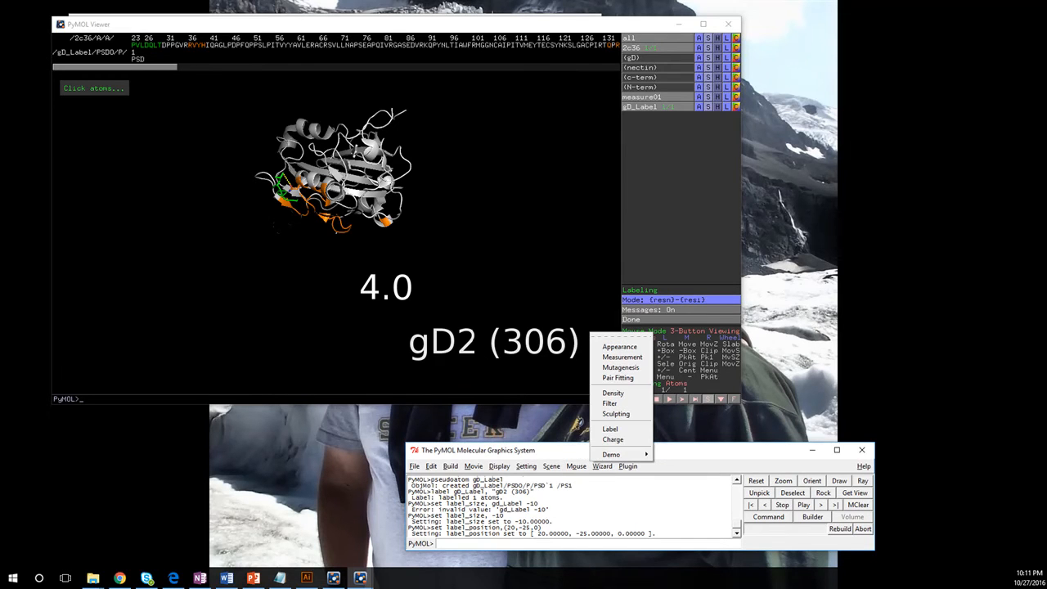
click(491, 246)
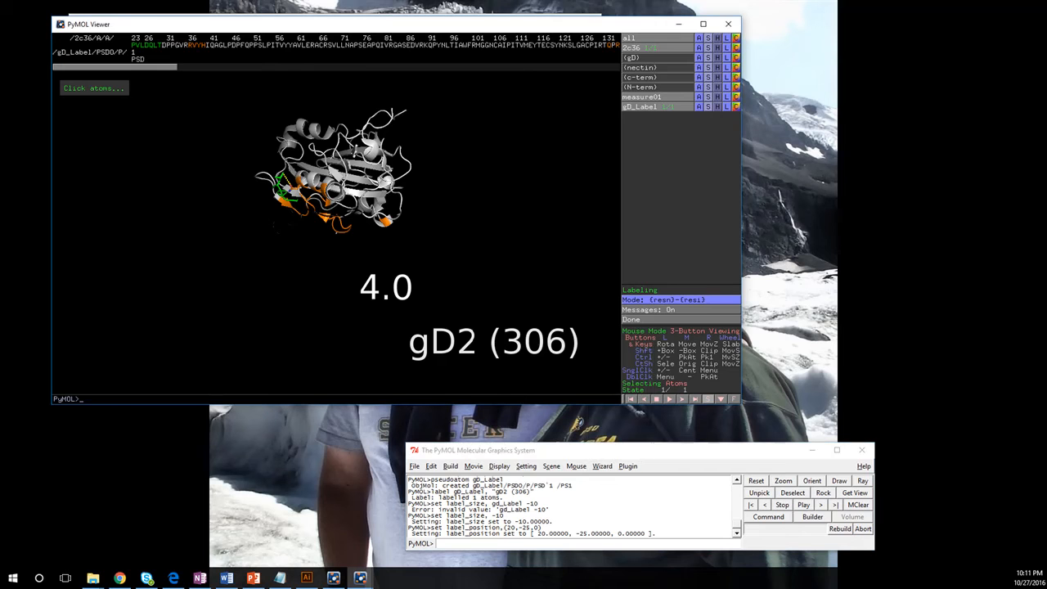
click(382, 222)
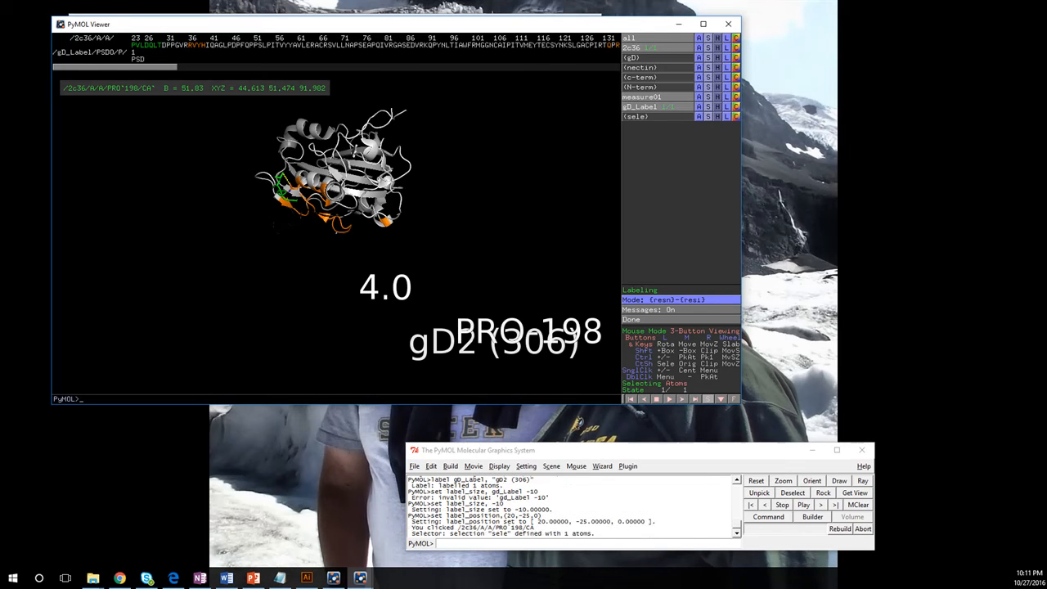
click(598, 489)
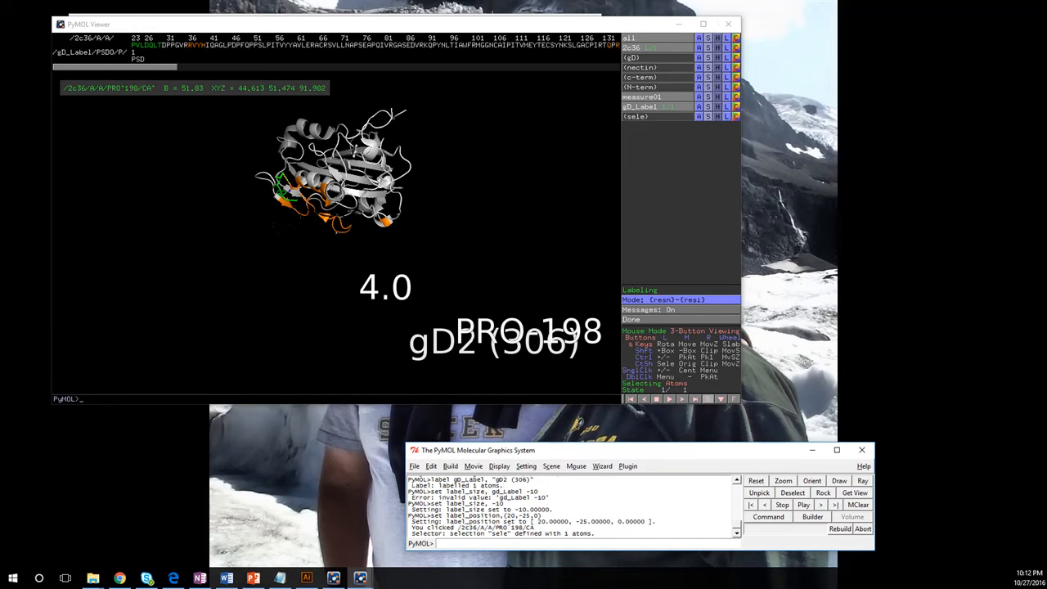
click(717, 96)
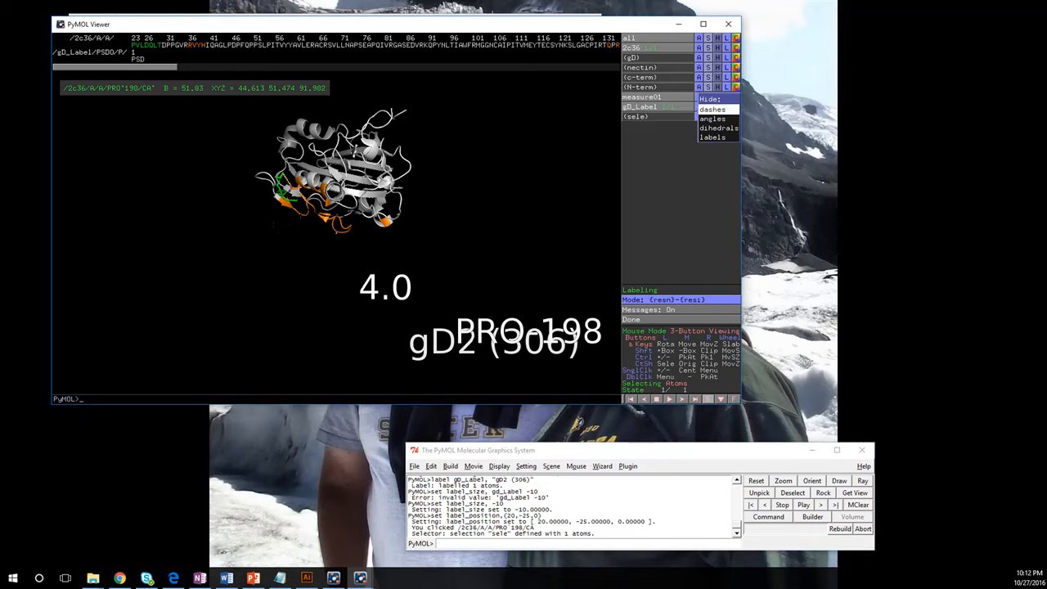
- Hide the 4.0 distance label on measure01
click(713, 138)
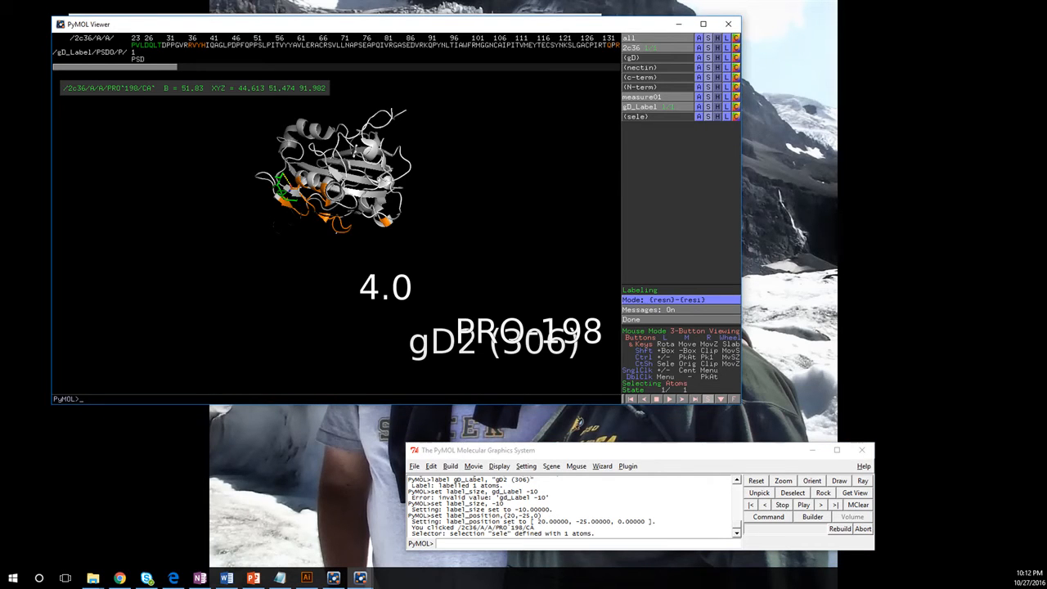
click(708, 97)
click(713, 138)
click(717, 97)
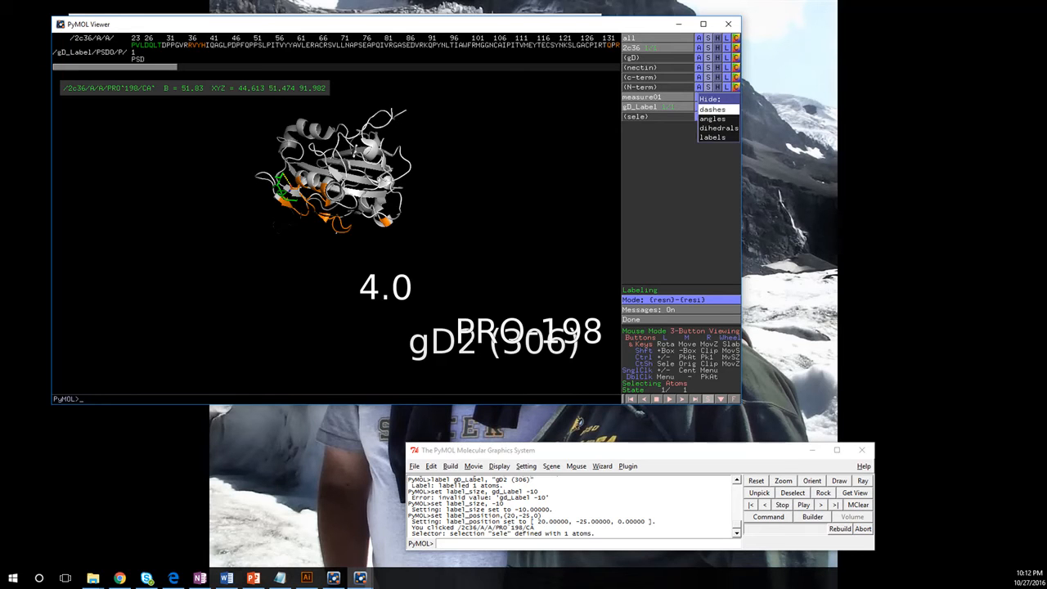
click(713, 137)
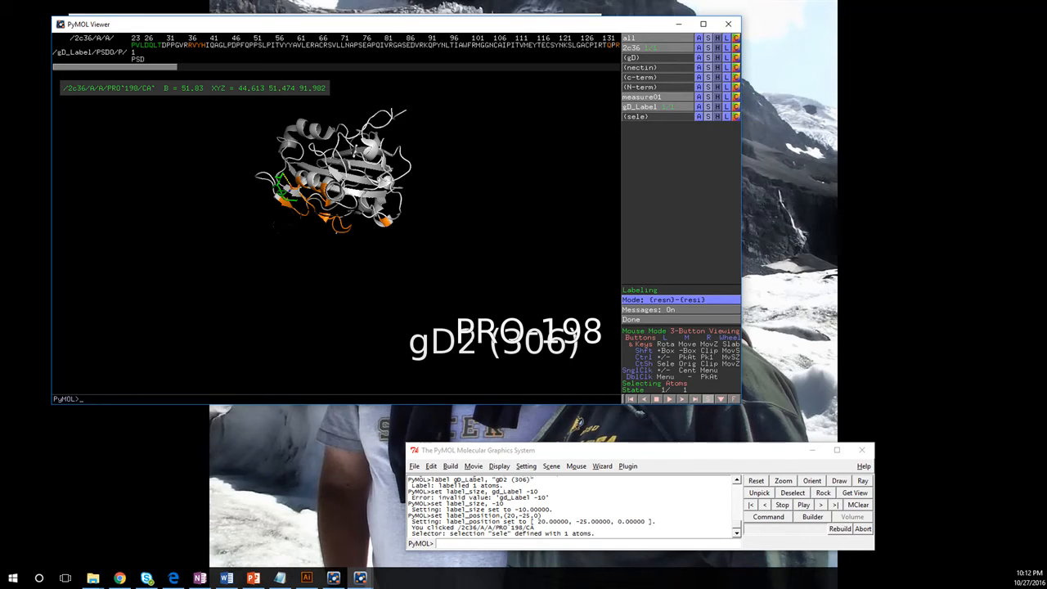
- Clear the PRO 198 label from 2c36 and rotate the protein upright
click(726, 47)
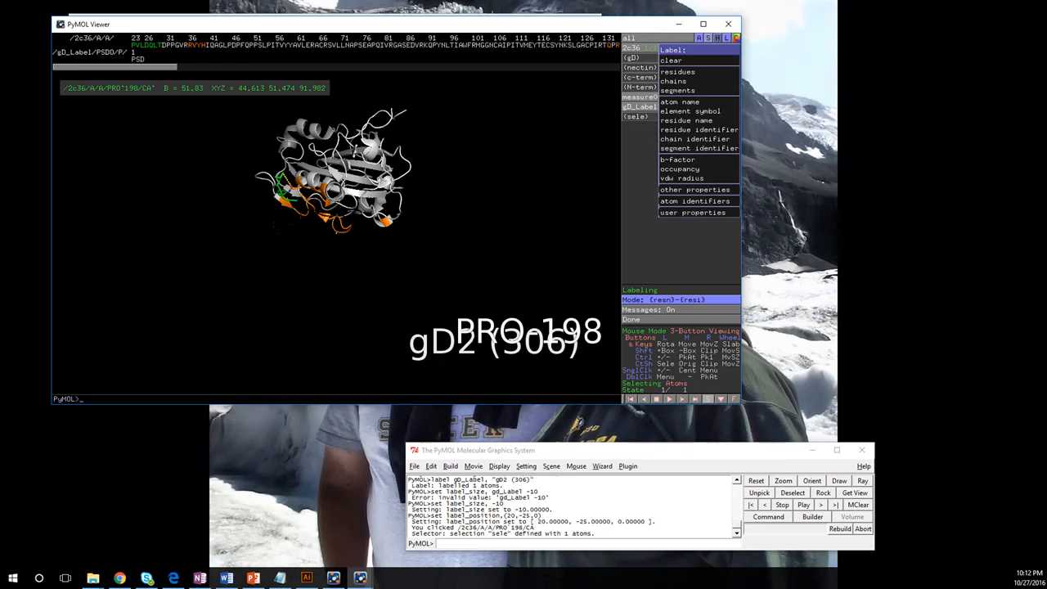
click(672, 60)
drag(336, 172, 370, 246)
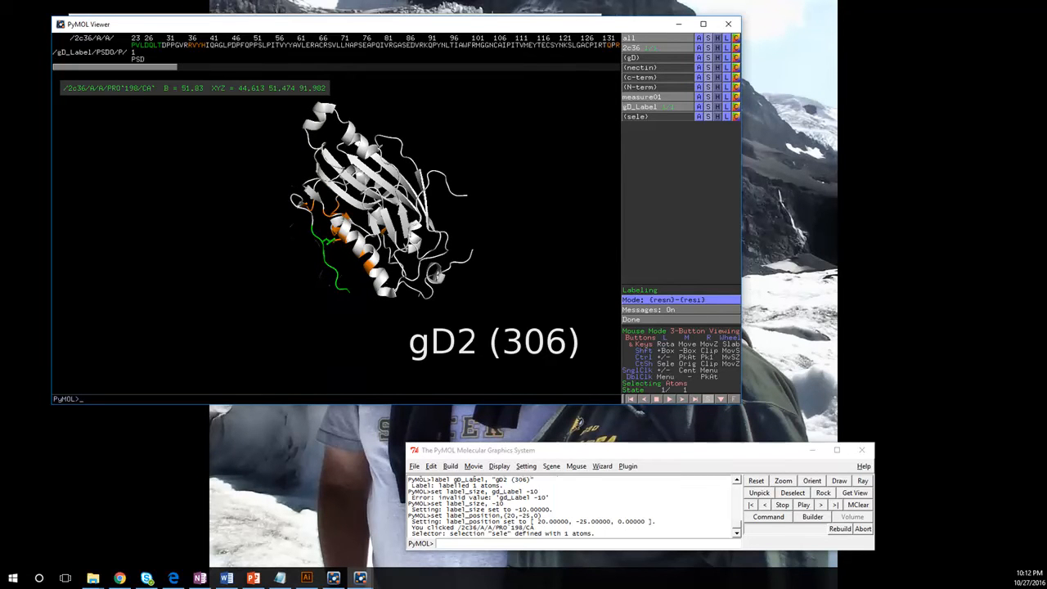
click(599, 543)
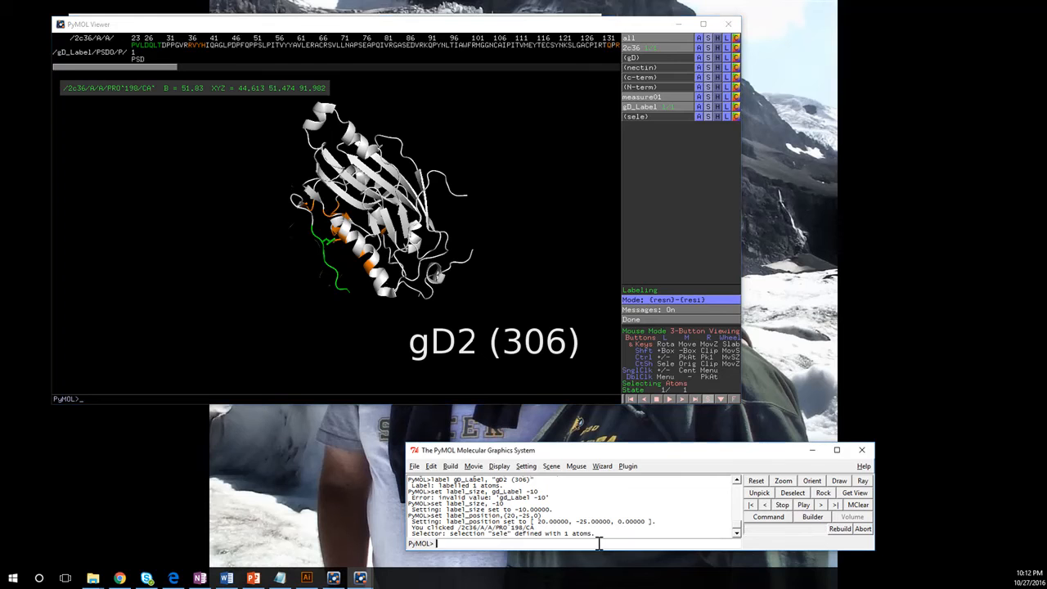